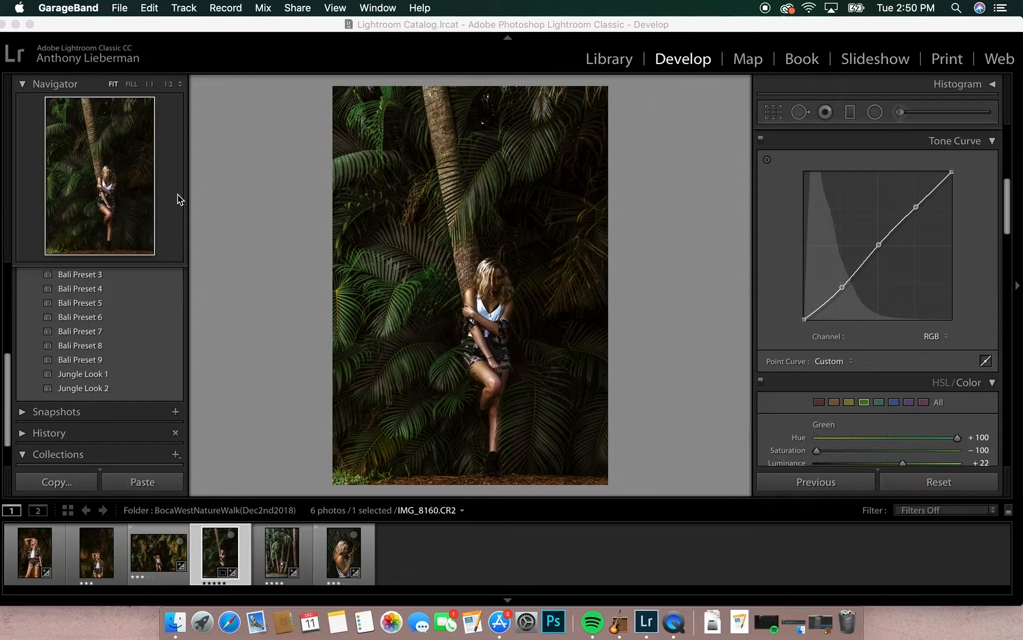
Compare the photo with its unedited version and reset all of its develop adjustments
{"action": "left_click", "coordinate": [267, 210]}
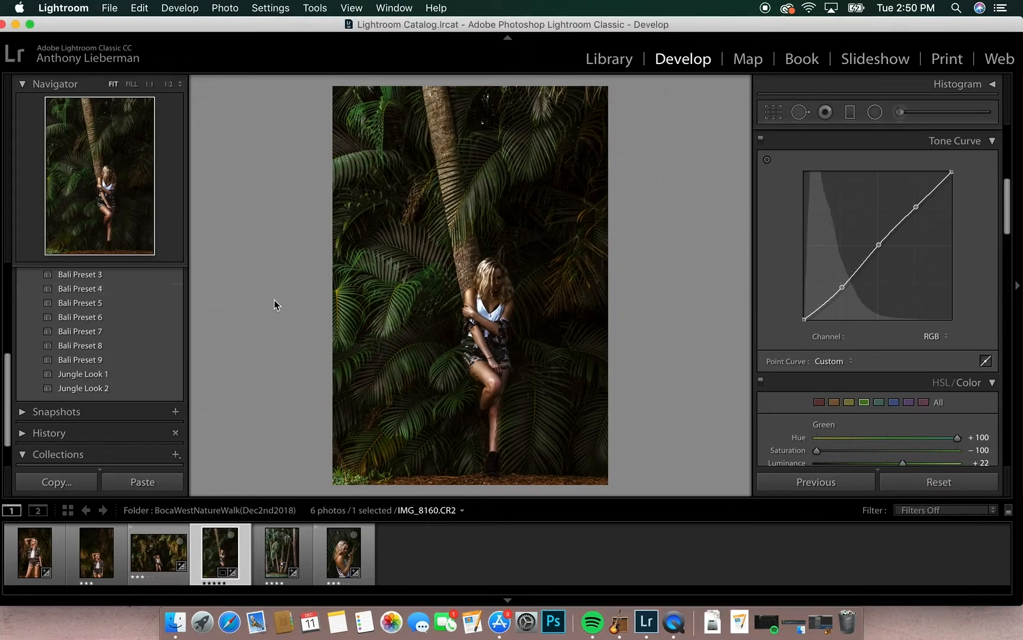
{"action": "key", "text": "backslash"}
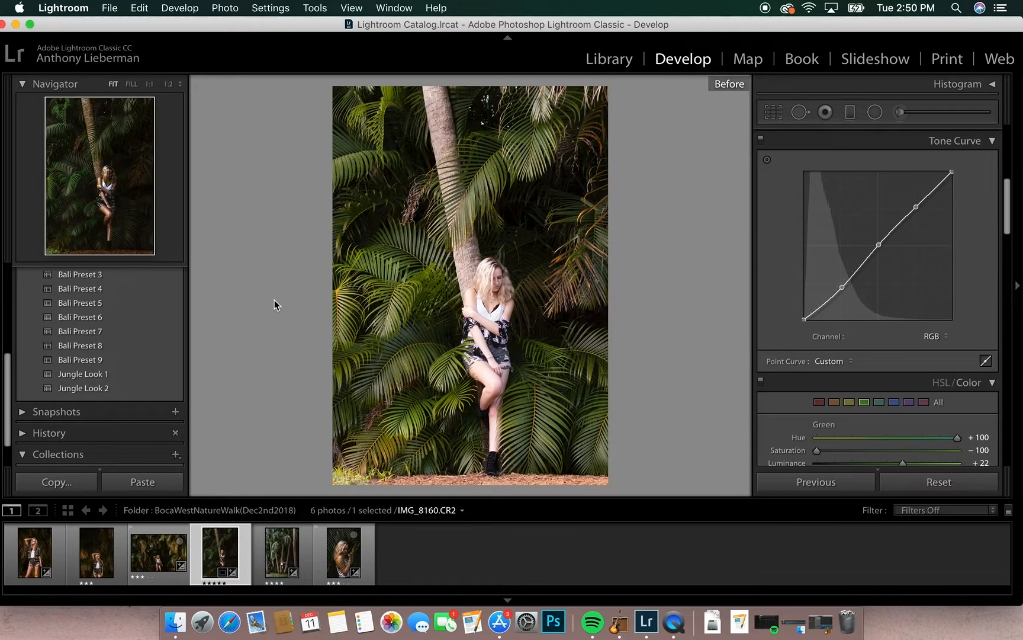
{"action": "key", "text": "backslash"}
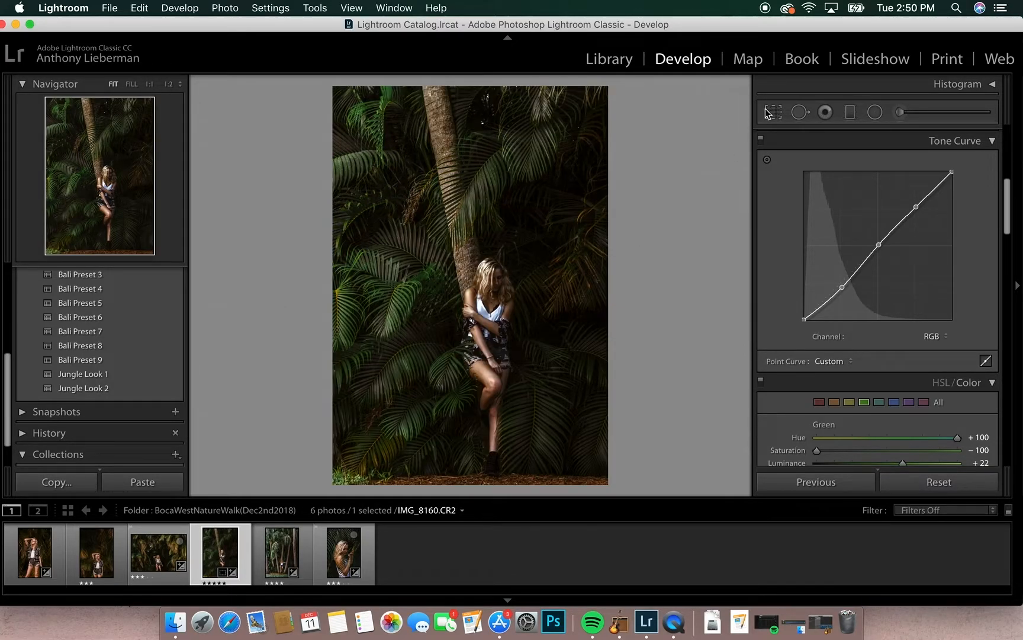
{"action": "left_click", "coordinate": [930, 483]}
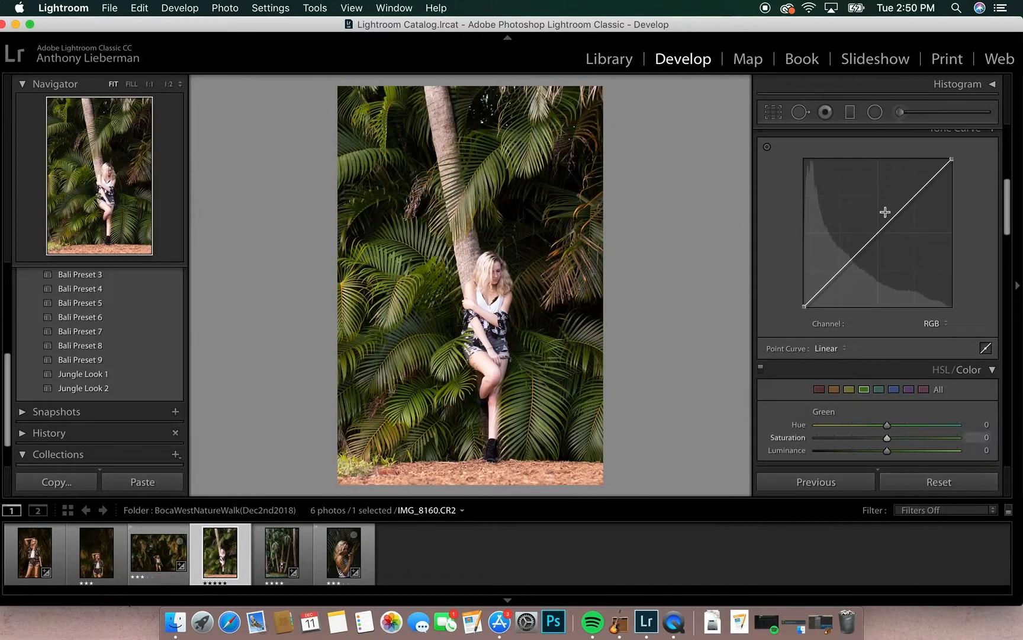
Crop a thin strip of ground off the photo's lower edge and apply the crop
{"action": "left_click", "coordinate": [773, 114]}
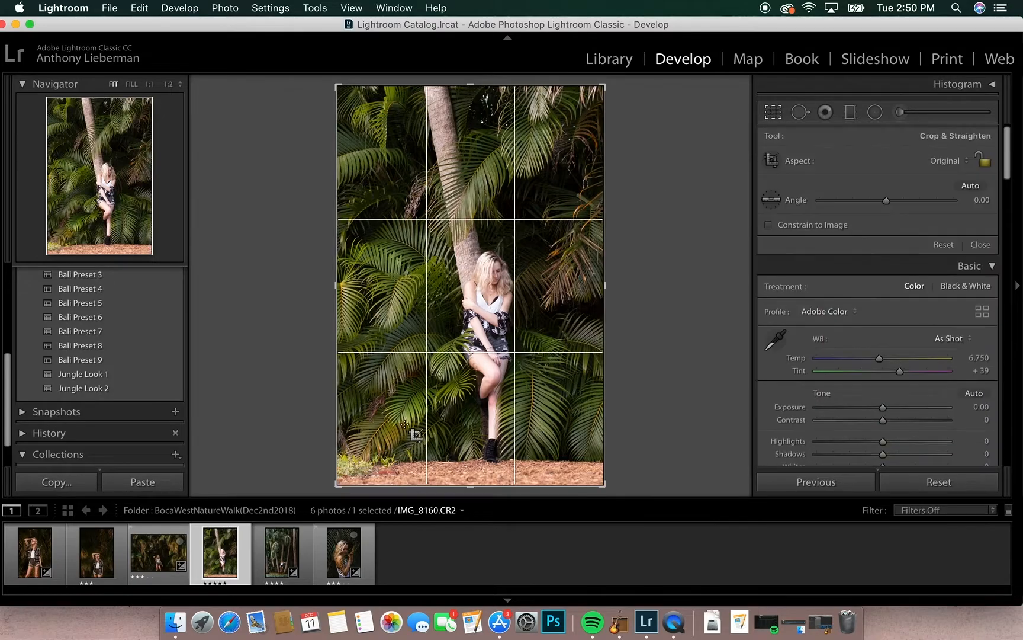
{"action": "left_click_drag", "start_coordinate": [468, 484], "coordinate": [468, 477]}
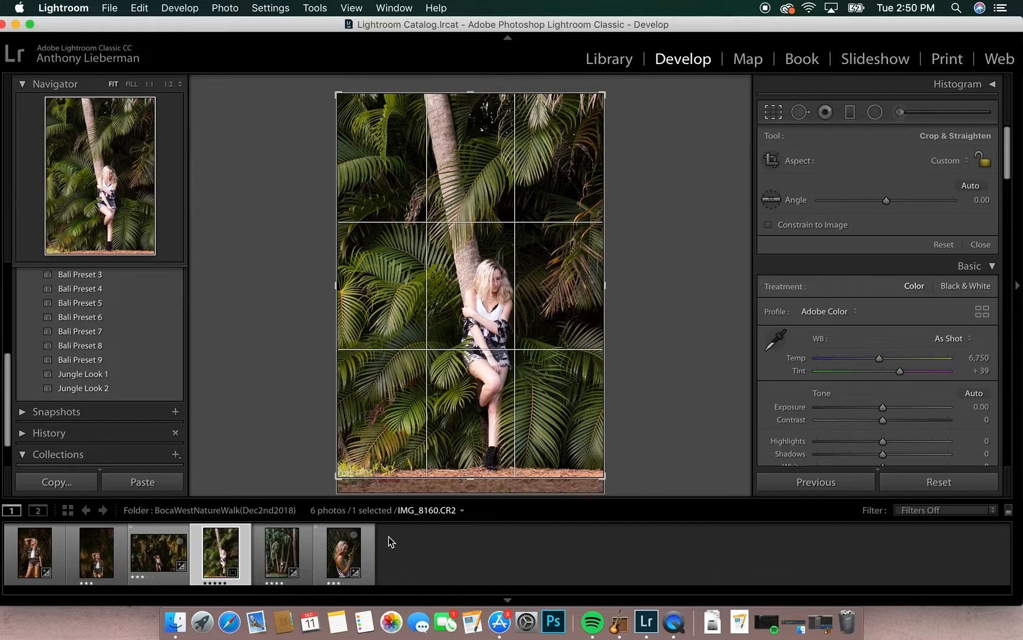
{"action": "key", "text": "r"}
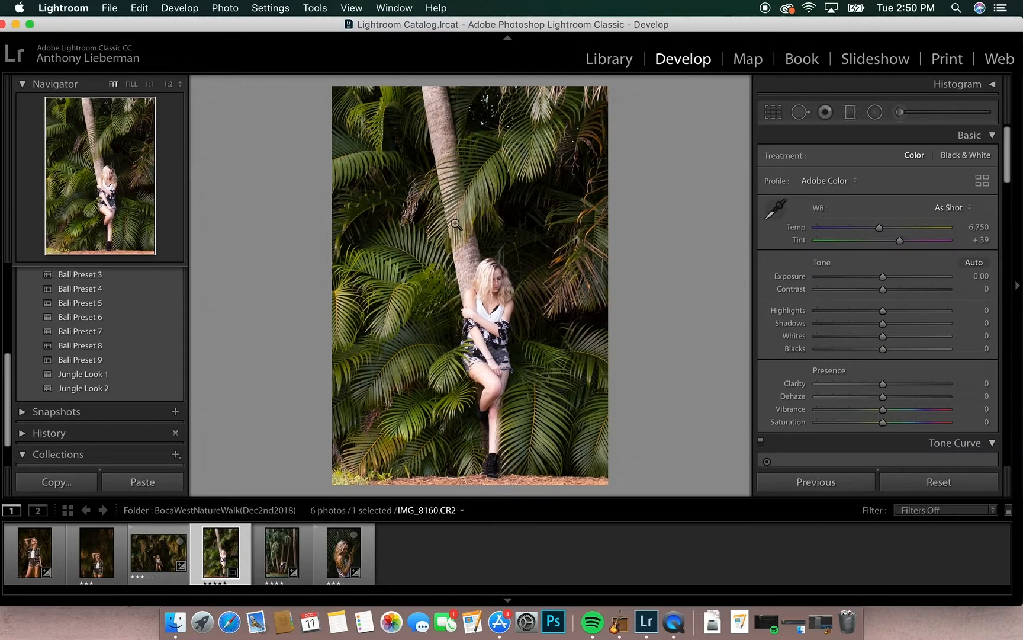
Set Exposure to −2.55, Highlights to −91, Shadows to +83, Whites to +58 and Blacks to +87, comparing with the original
{"action": "left_click_drag", "start_coordinate": [883, 279], "coordinate": [850, 283]}
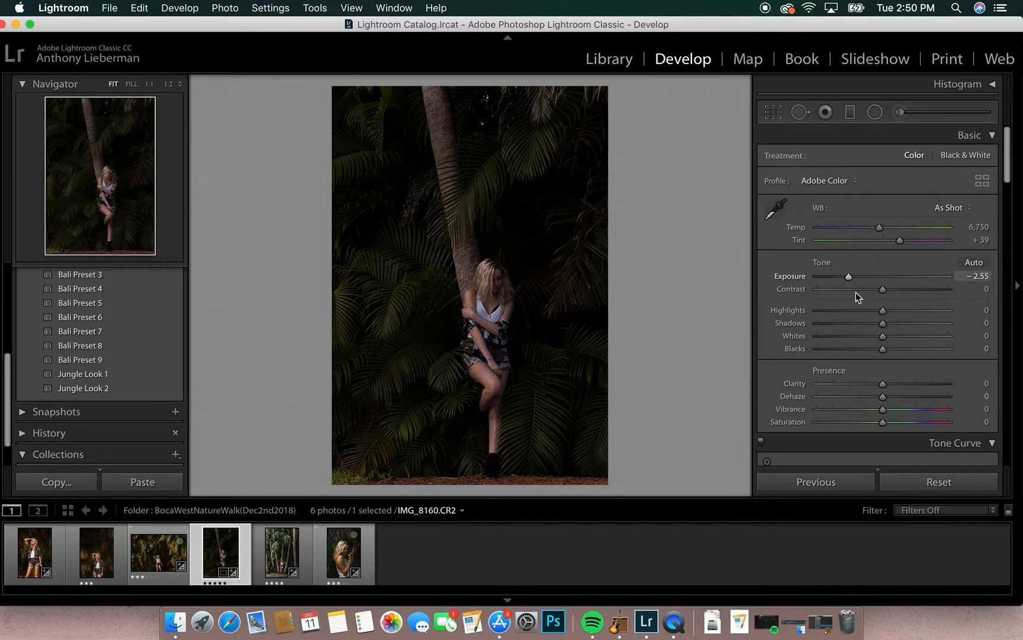
{"action": "left_click_drag", "start_coordinate": [914, 349], "coordinate": [930, 350]}
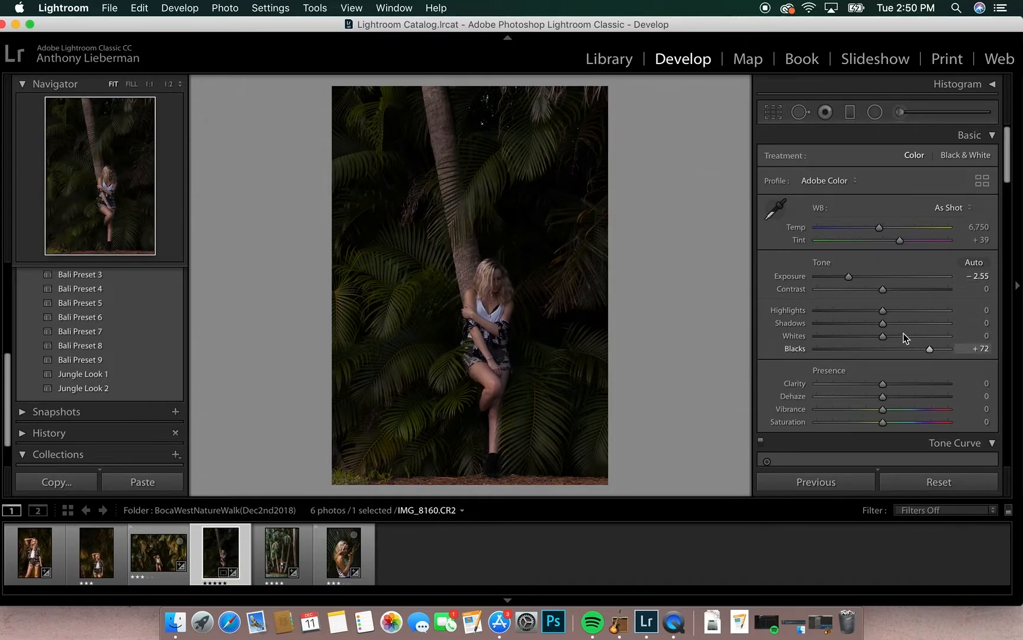
{"action": "left_click_drag", "start_coordinate": [883, 324], "coordinate": [939, 351]}
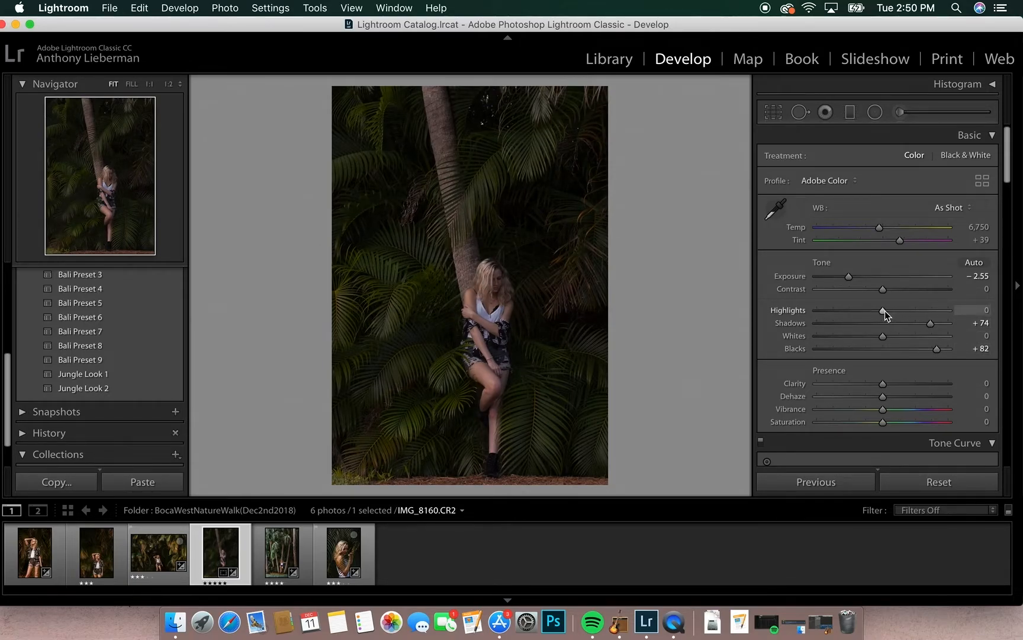
{"action": "left_click_drag", "start_coordinate": [882, 310], "coordinate": [822, 312]}
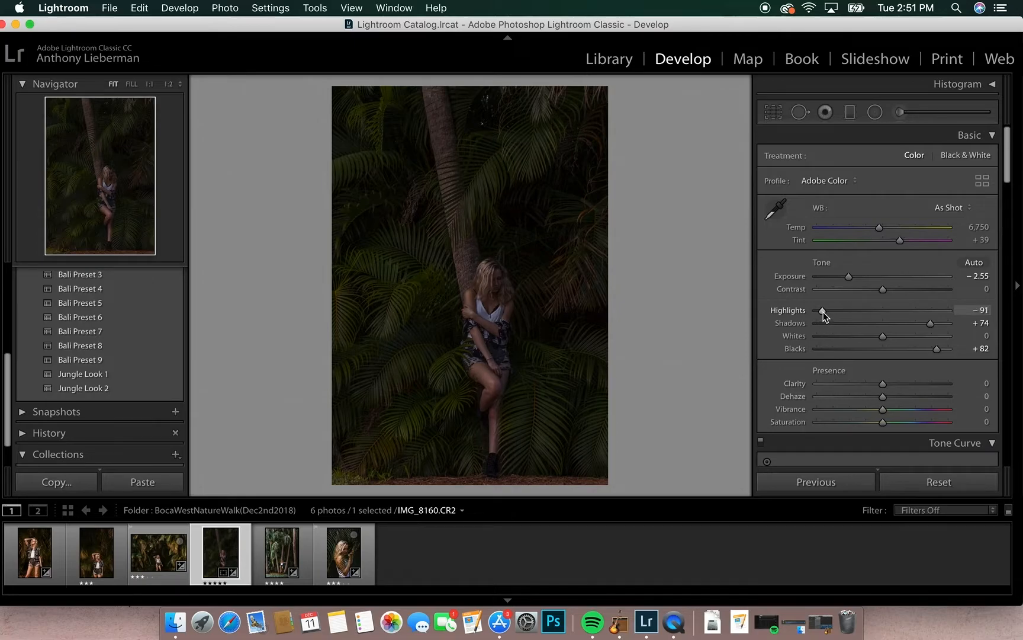
{"action": "left_click_drag", "start_coordinate": [934, 323], "coordinate": [940, 349]}
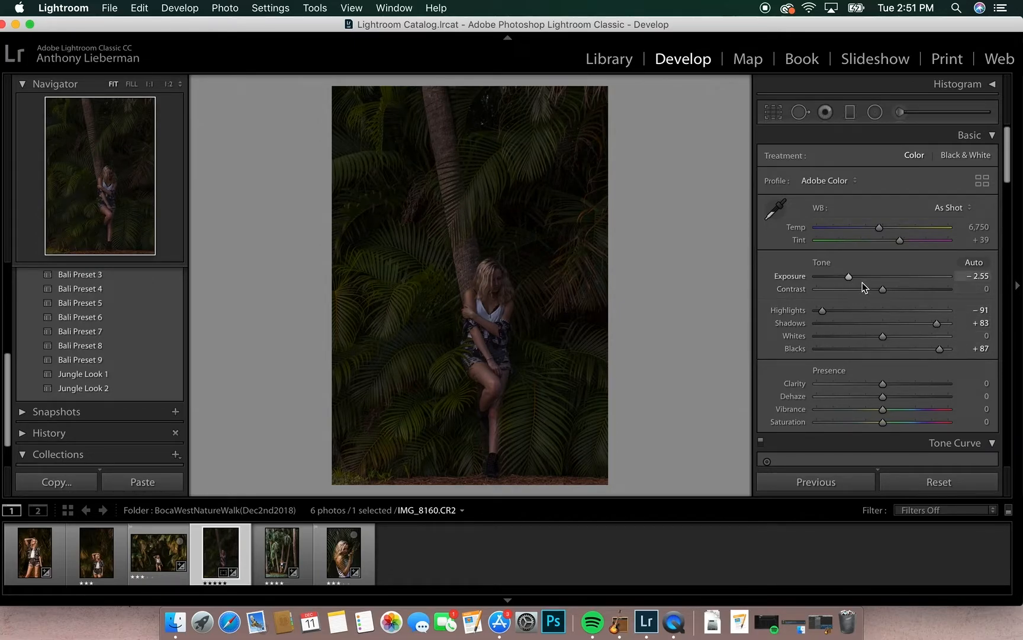
{"action": "left_click_drag", "start_coordinate": [882, 335], "coordinate": [919, 337]}
{"action": "key", "text": "backslash"}
{"action": "key", "text": "backslash"}
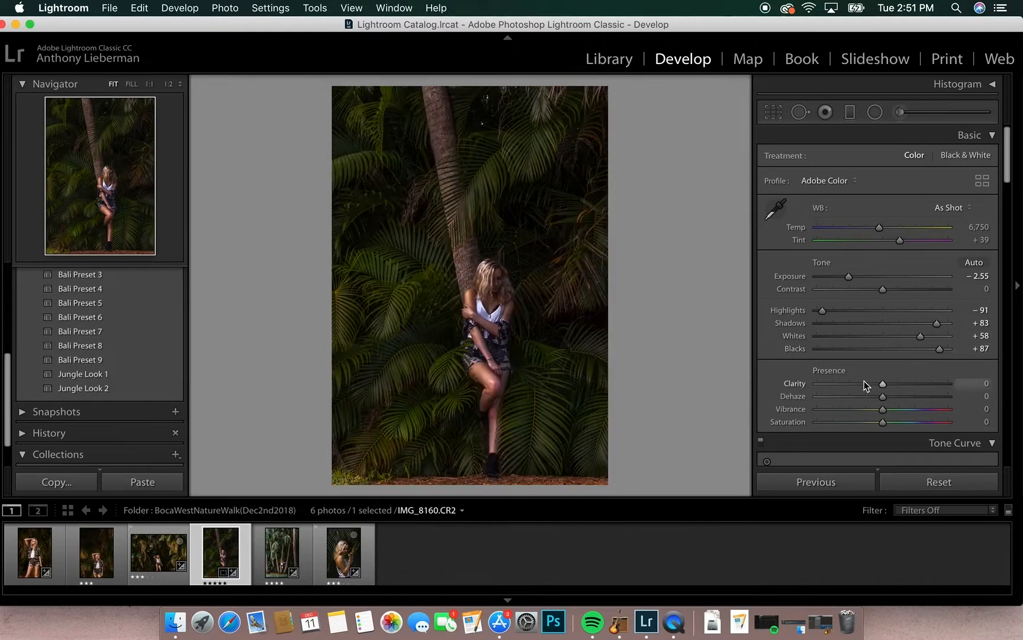
Add three points at about the quarter positions of the RGB tone curve, raise the midpoint slightly and compare with the original
{"action": "scroll", "coordinate": [864, 381], "scroll_direction": "down", "scroll_amount": 3}
{"action": "scroll", "coordinate": [864, 381], "scroll_direction": "down", "scroll_amount": 3}
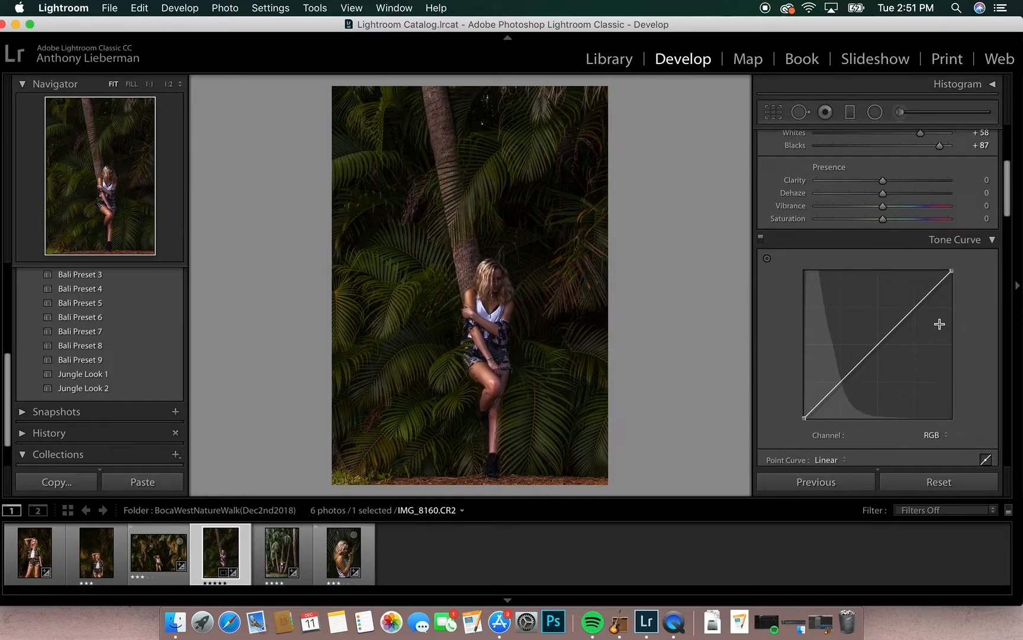
{"action": "left_click", "coordinate": [840, 384]}
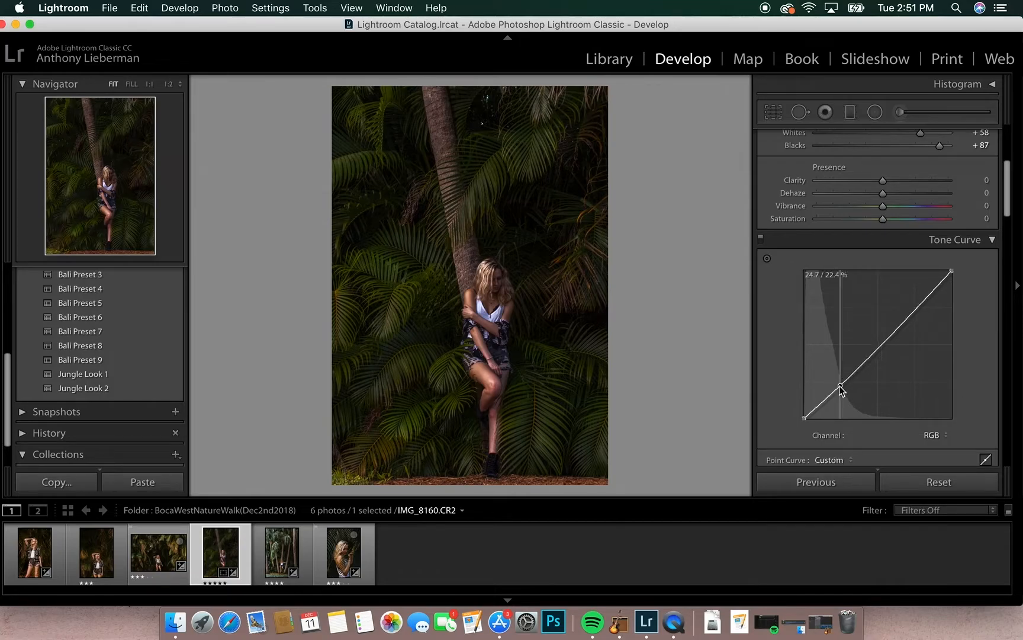
{"action": "left_click", "coordinate": [879, 347]}
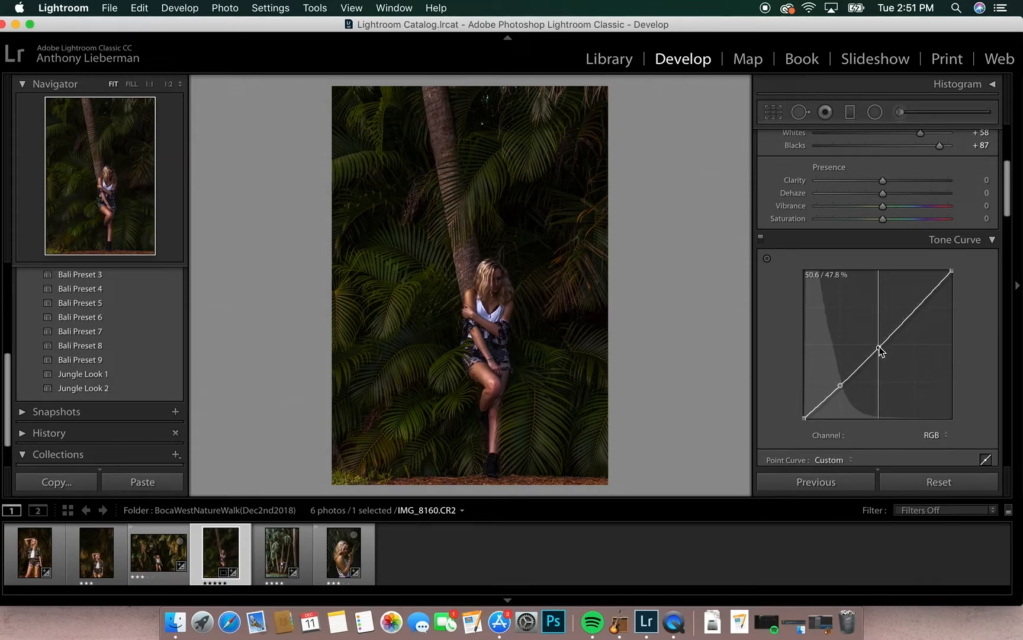
{"action": "left_click", "coordinate": [916, 309]}
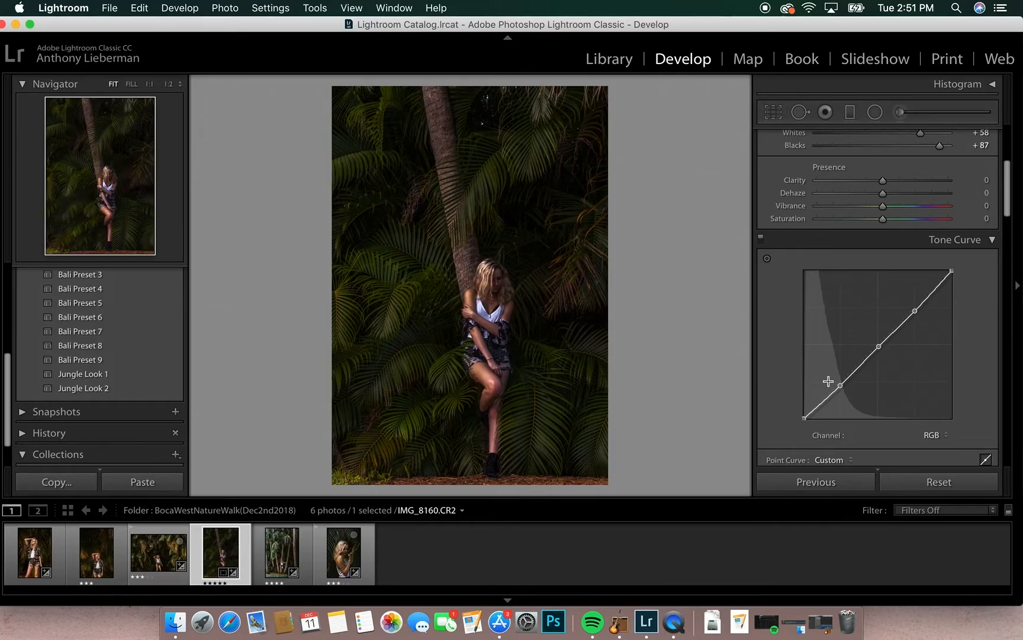
{"action": "left_click_drag", "start_coordinate": [842, 388], "coordinate": [841, 386]}
{"action": "left_click_drag", "start_coordinate": [879, 347], "coordinate": [877, 340]}
{"action": "key", "text": "backslash"}
{"action": "key", "text": "backslash"}
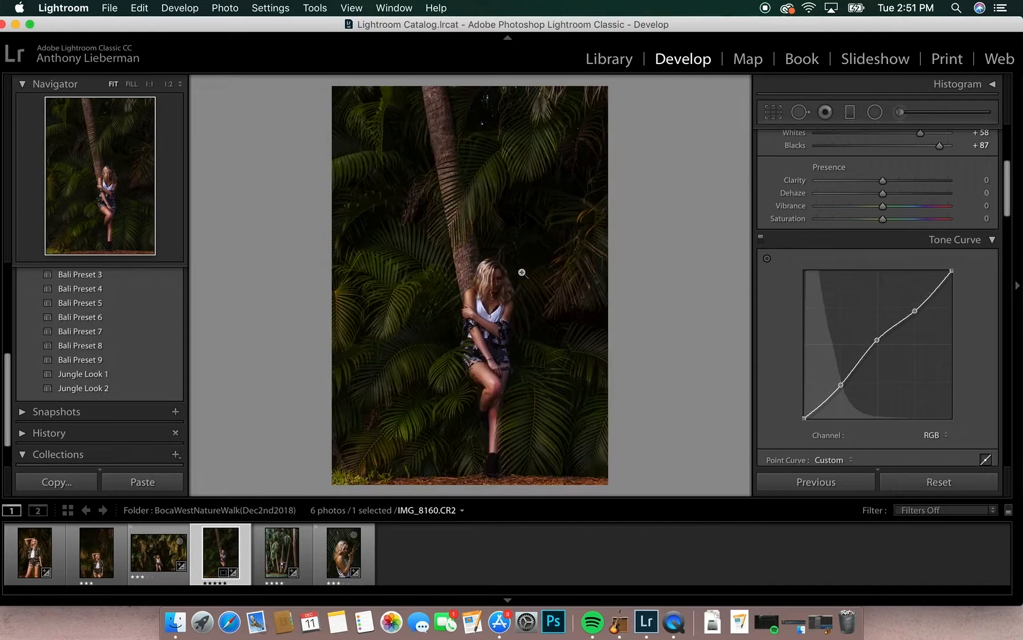
Set the green color's Hue to +100, Saturation to −100 and Luminance to +22
{"action": "scroll", "coordinate": [874, 364], "scroll_direction": "down", "scroll_amount": 5}
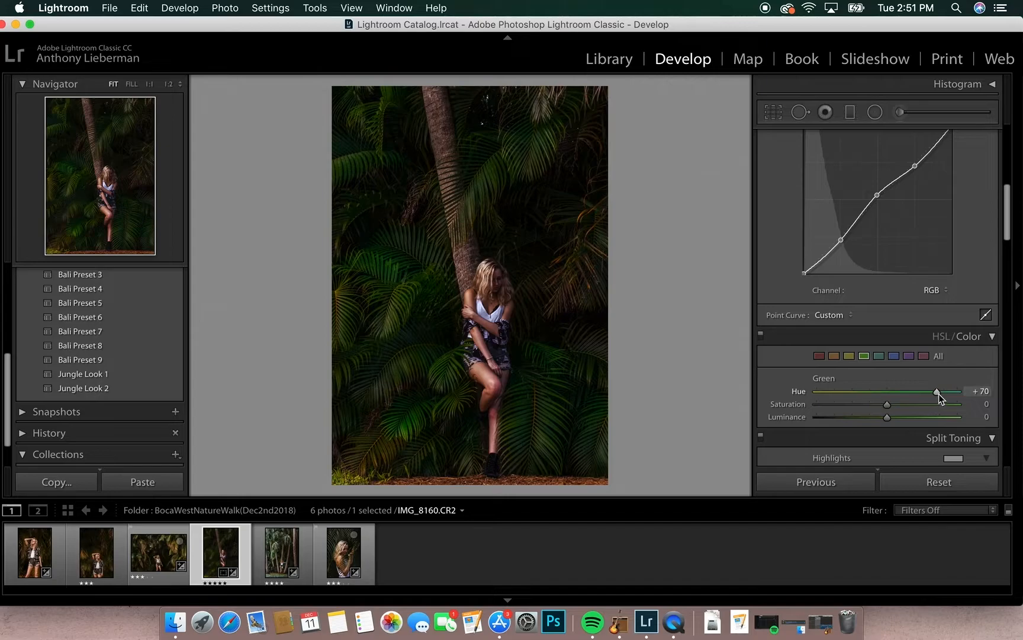
{"action": "left_click_drag", "start_coordinate": [954, 390], "coordinate": [957, 390]}
{"action": "left_click_drag", "start_coordinate": [887, 406], "coordinate": [817, 407]}
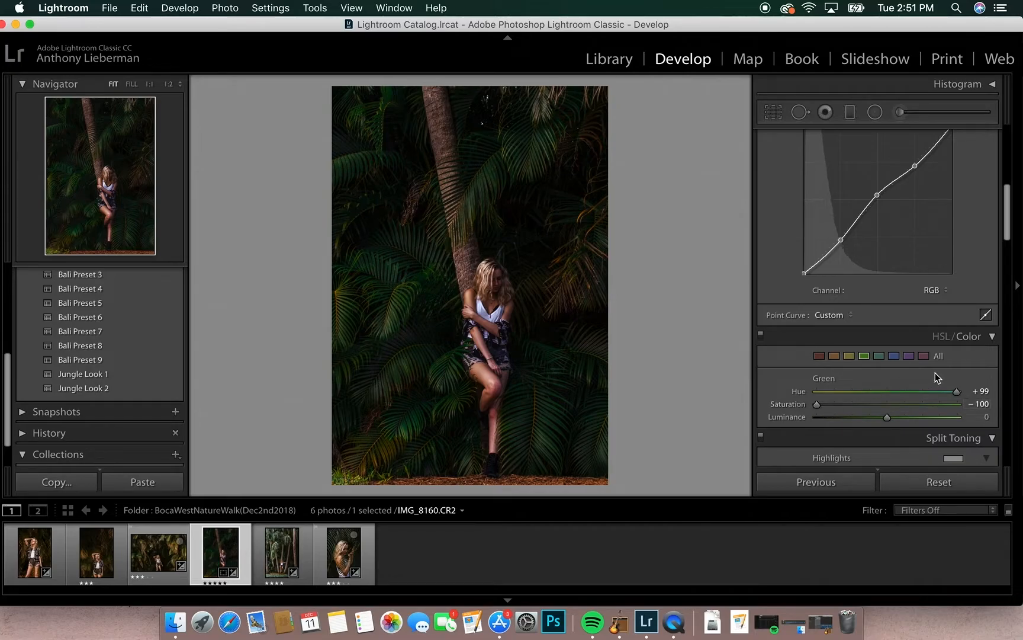
{"action": "left_click_drag", "start_coordinate": [956, 392], "coordinate": [959, 395]}
{"action": "left_click_drag", "start_coordinate": [885, 414], "coordinate": [901, 417]}
Enable chromatic aberration removal and lens profile corrections for the photo
{"action": "scroll", "coordinate": [809, 429], "scroll_direction": "down", "scroll_amount": 6}
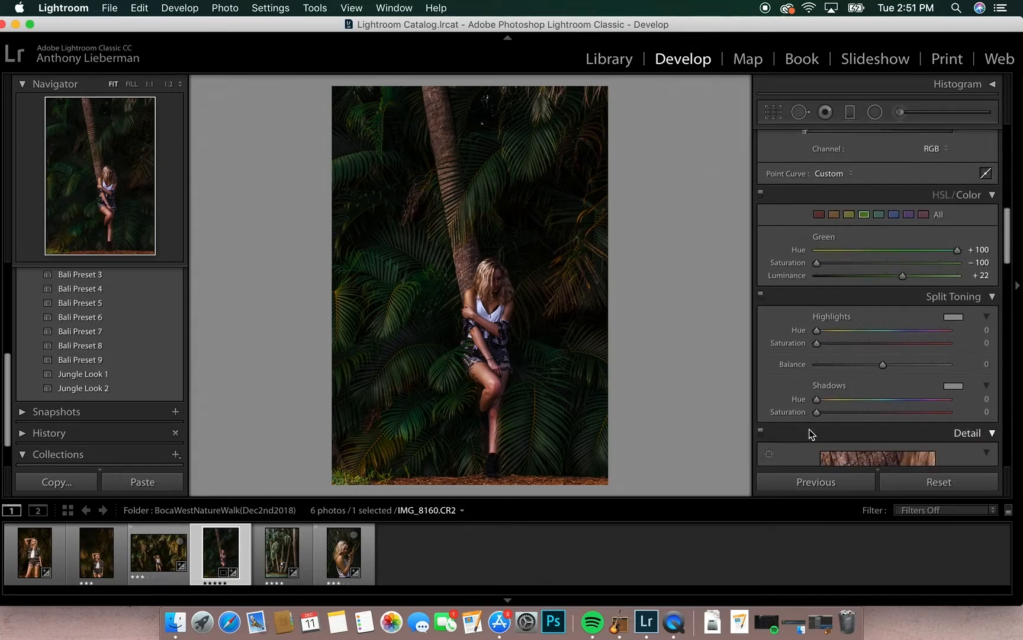
{"action": "scroll", "coordinate": [809, 429], "scroll_direction": "down", "scroll_amount": 6}
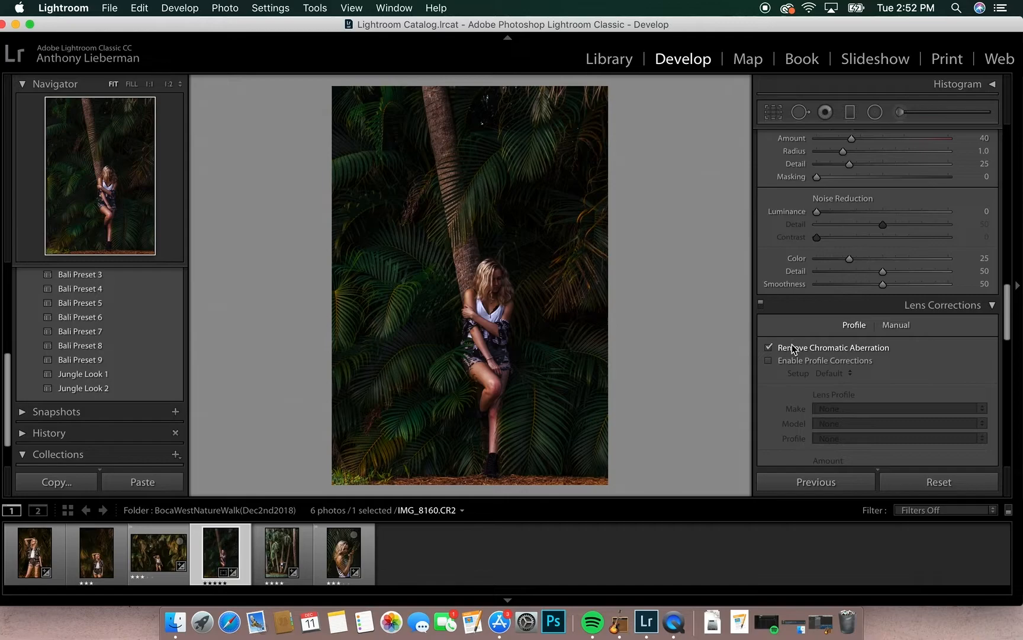
{"action": "left_click", "coordinate": [799, 360]}
{"action": "scroll", "coordinate": [786, 352], "scroll_direction": "down", "scroll_amount": 3}
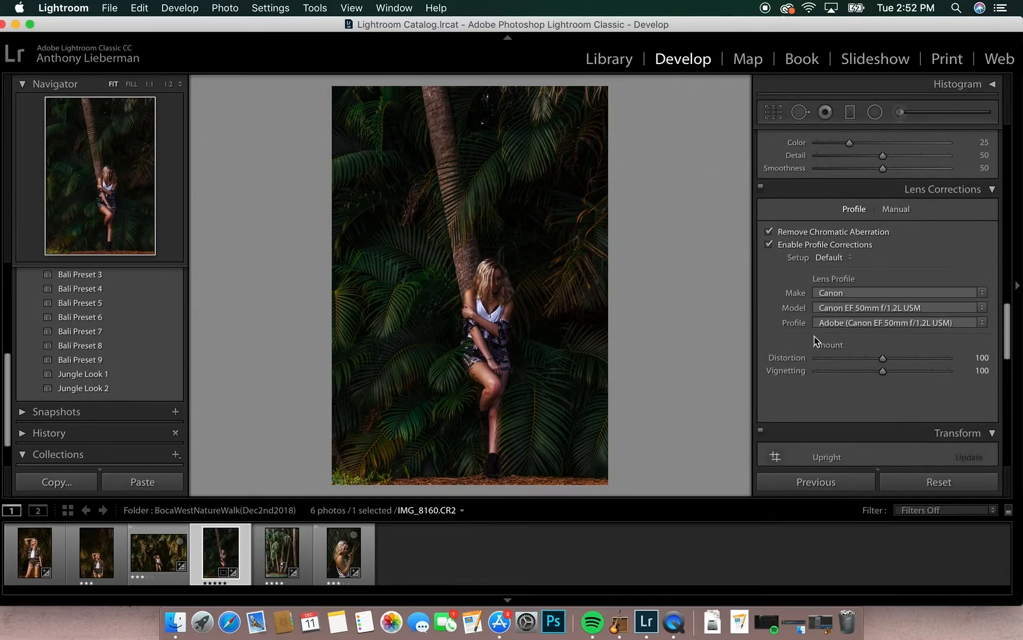
Browse the color profiles and apply the Modern 03 profile to the photo
{"action": "scroll", "coordinate": [875, 356], "scroll_direction": "down", "scroll_amount": 10}
{"action": "scroll", "coordinate": [875, 355], "scroll_direction": "down", "scroll_amount": 5}
{"action": "scroll", "coordinate": [876, 355], "scroll_direction": "up", "scroll_amount": 20}
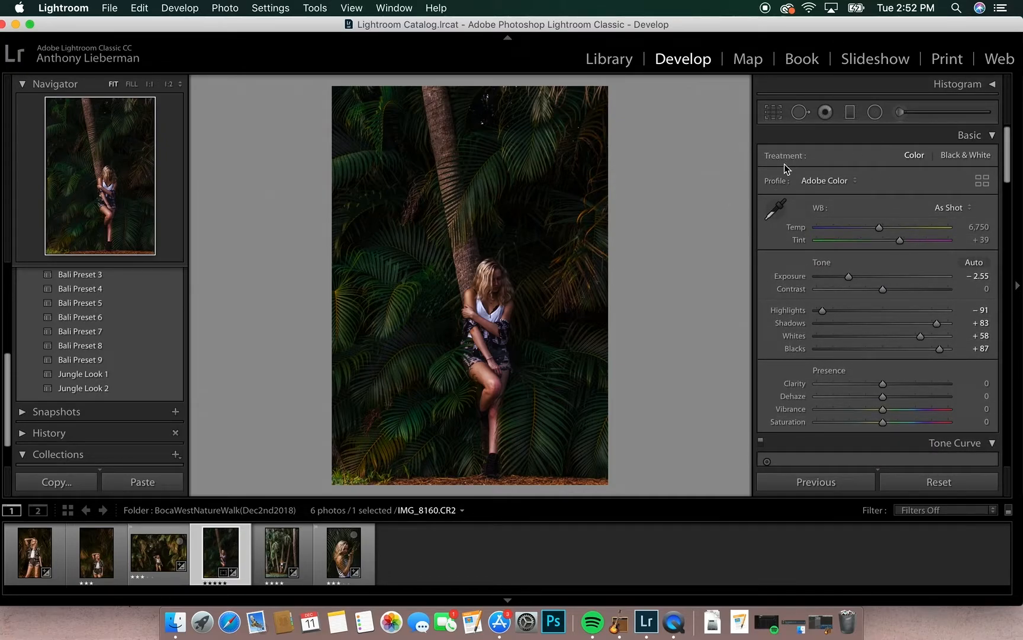
{"action": "left_click", "coordinate": [817, 180]}
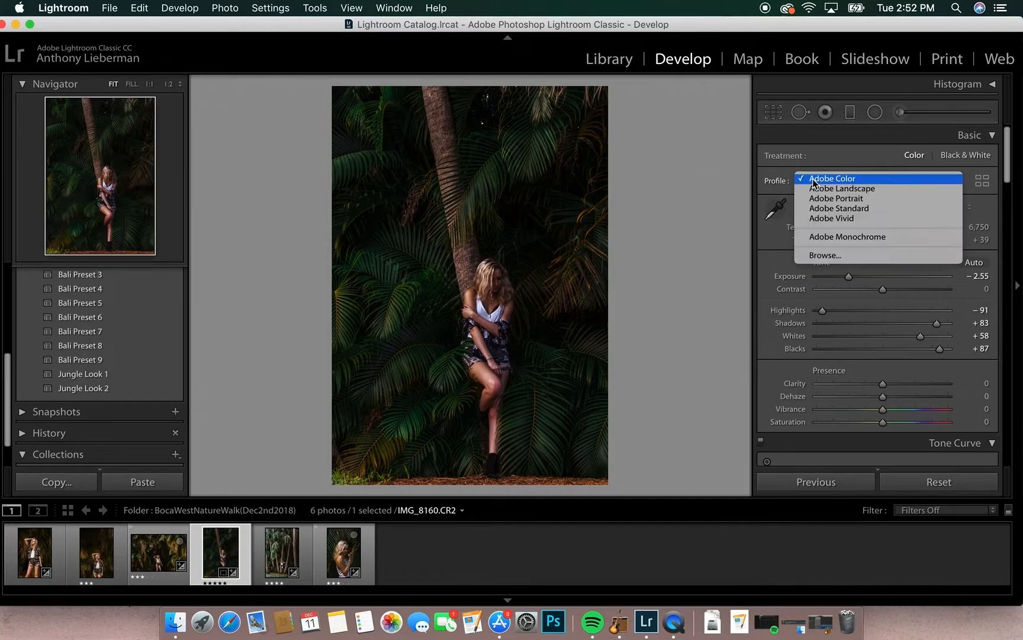
{"action": "left_click", "coordinate": [817, 255]}
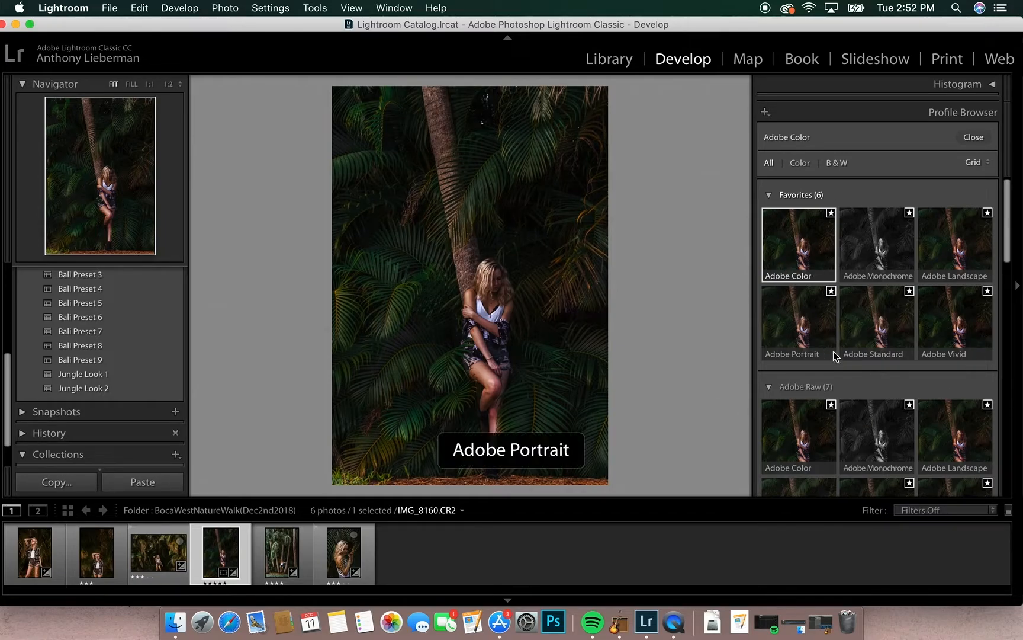
{"action": "scroll", "coordinate": [834, 351], "scroll_direction": "down", "scroll_amount": 5}
{"action": "scroll", "coordinate": [927, 388], "scroll_direction": "down", "scroll_amount": 4}
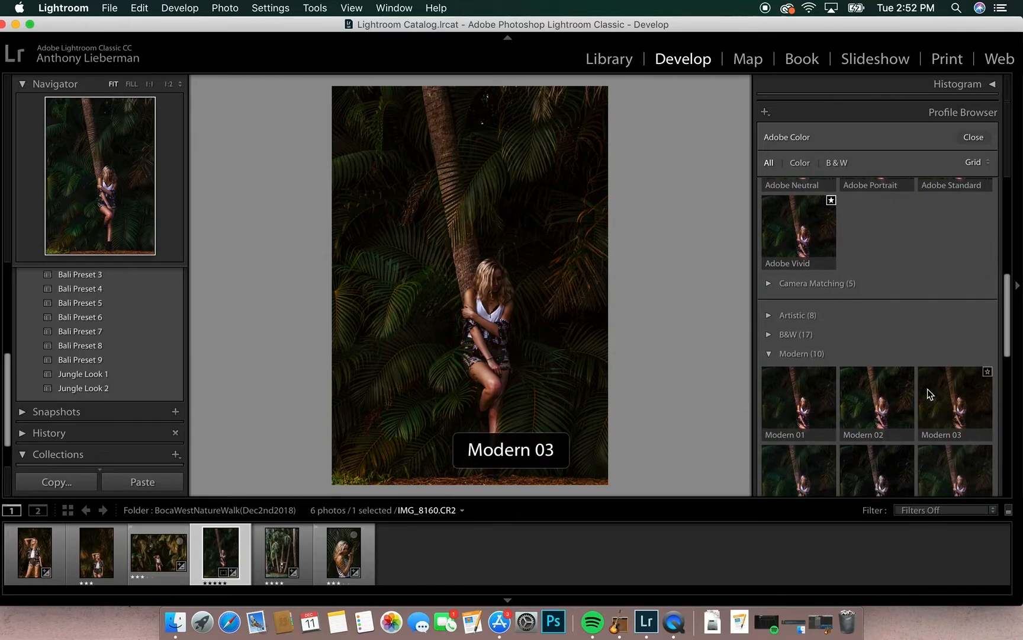
{"action": "left_click", "coordinate": [953, 397]}
{"action": "double_click", "coordinate": [953, 397]}
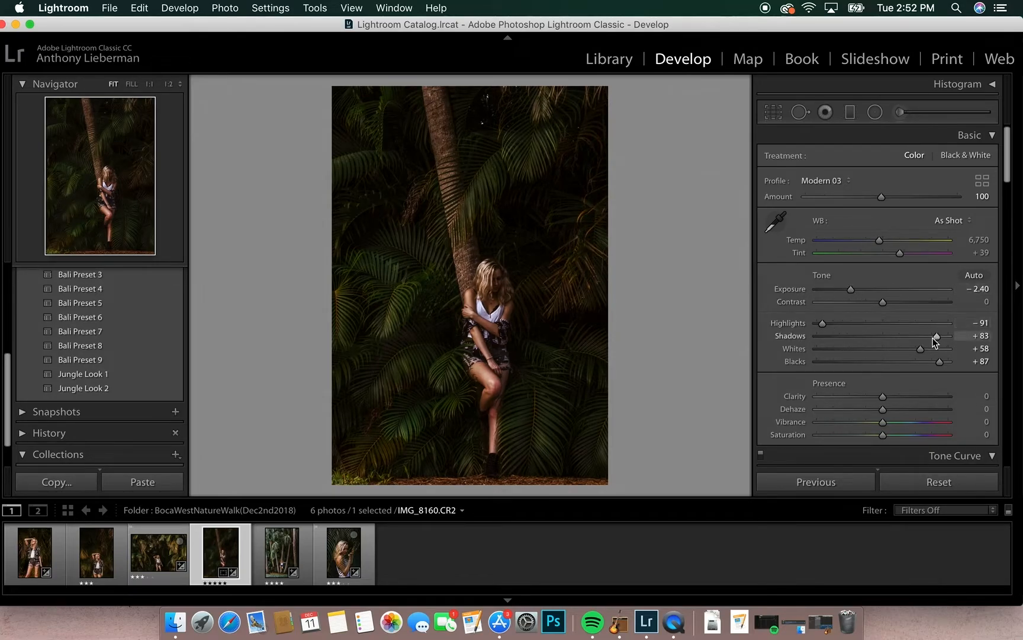
Refine the tone with Shadows +87, Highlights −100 and Exposure −2.40, and compare with the original
{"action": "left_click_drag", "start_coordinate": [937, 339], "coordinate": [939, 337]}
{"action": "left_click_drag", "start_coordinate": [822, 324], "coordinate": [804, 329]}
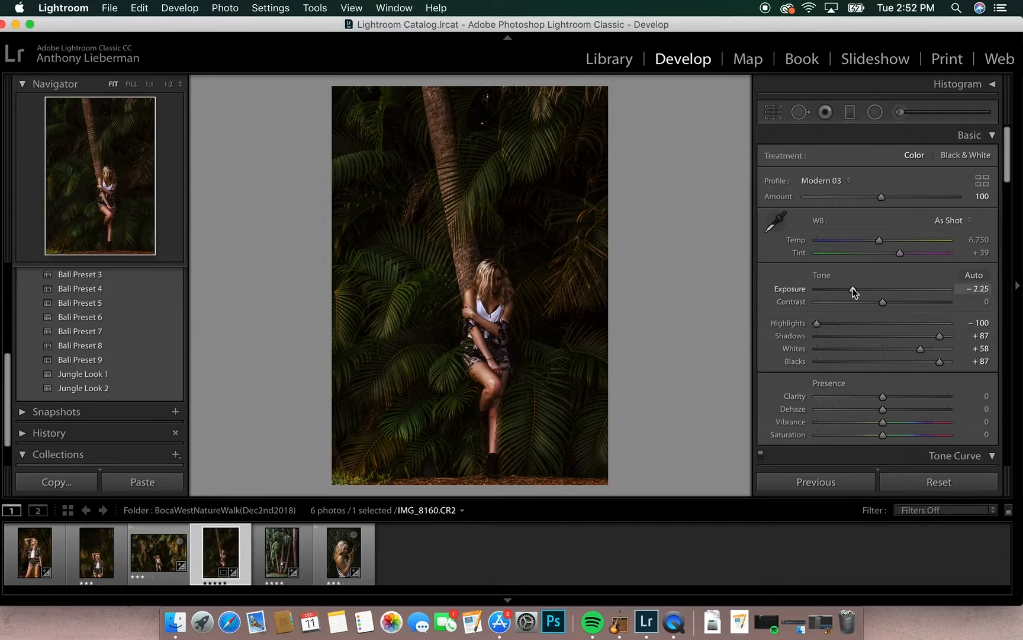
{"action": "left_click_drag", "start_coordinate": [852, 288], "coordinate": [850, 288]}
{"action": "key", "text": "backslash"}
{"action": "key", "text": "backslash"}
Brighten the photo's upper-left side with a diagonal graduated filter at Exposure 1.20 and Tint −26, compare with the original and close the filter
{"action": "left_click", "coordinate": [851, 113]}
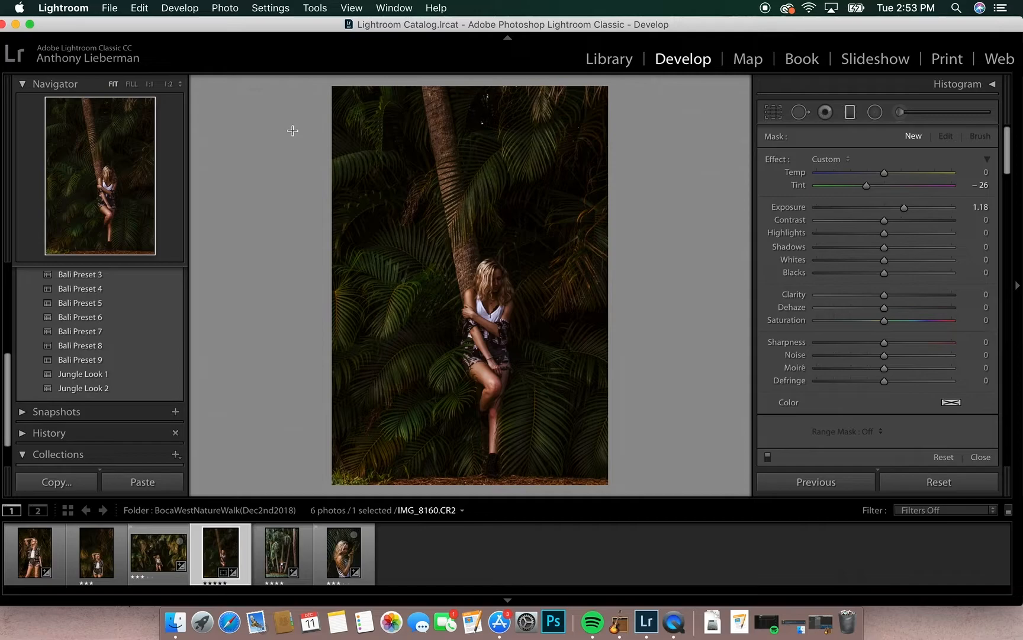
{"action": "left_click_drag", "start_coordinate": [290, 122], "coordinate": [626, 312]}
{"action": "left_click_drag", "start_coordinate": [903, 207], "coordinate": [904, 207]}
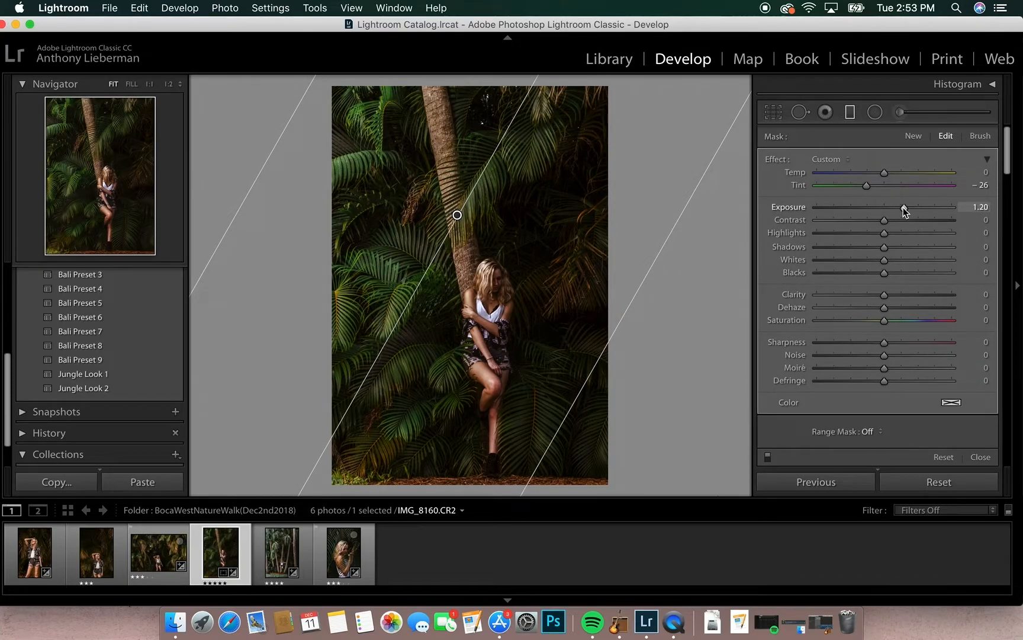
{"action": "left_click_drag", "start_coordinate": [457, 218], "coordinate": [460, 220]}
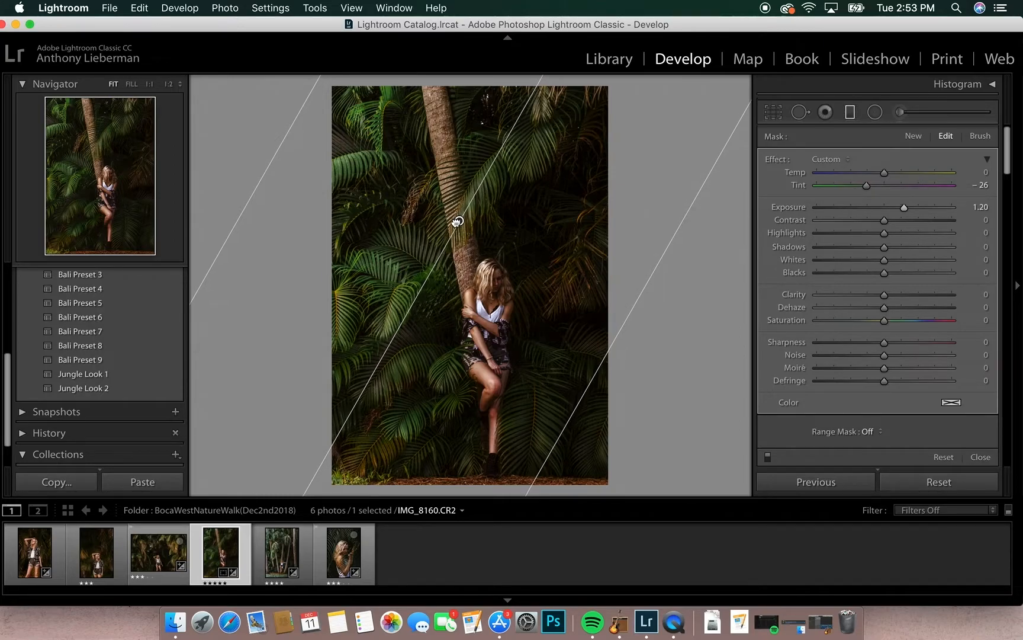
{"action": "left_click", "coordinate": [411, 277]}
{"action": "key", "text": "backslash"}
{"action": "key", "text": "backslash"}
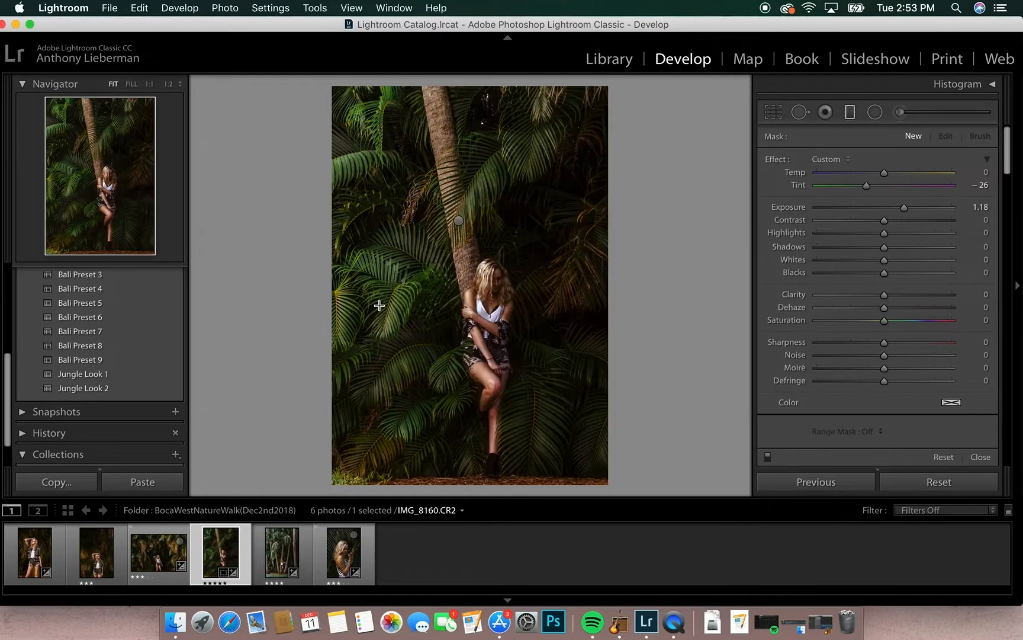
{"action": "key", "text": "backslash"}
{"action": "key", "text": "backslash"}
{"action": "key", "text": "m"}
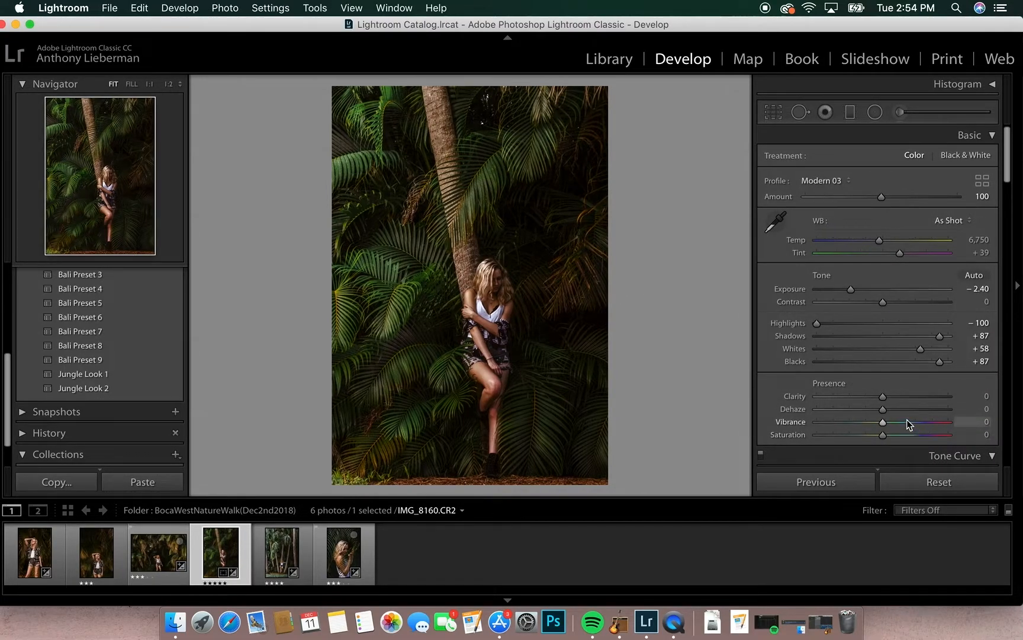
Set the red Saturation to −56 while inspecting the skin on the knee up close, and return to the full photo
{"action": "scroll", "coordinate": [887, 352], "scroll_direction": "down", "scroll_amount": 5}
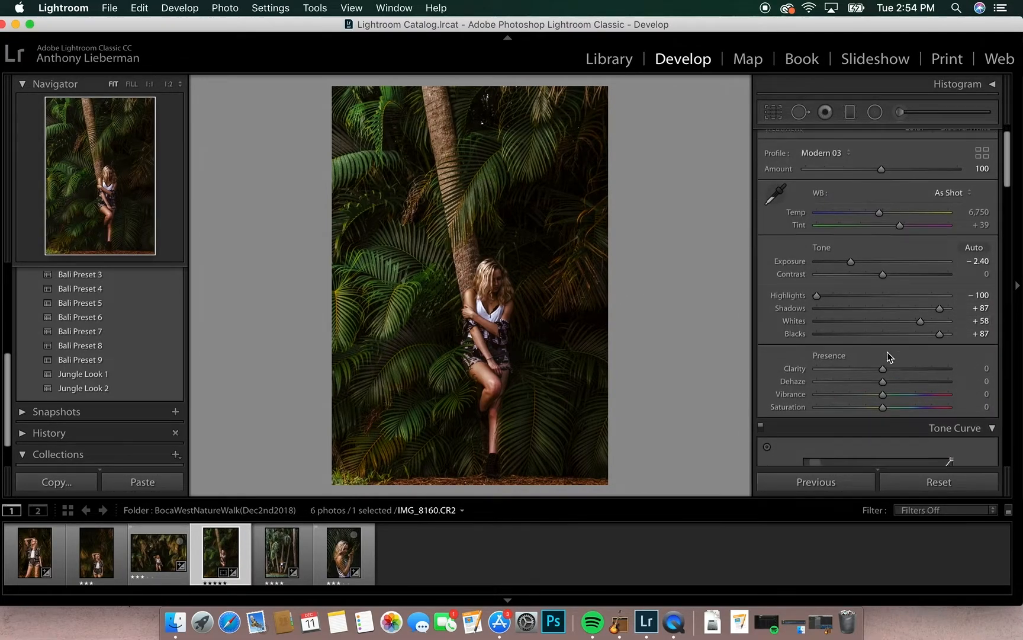
{"action": "left_click", "coordinate": [490, 395]}
{"action": "key", "text": "super+="}
{"action": "scroll", "coordinate": [497, 394], "scroll_direction": "down", "scroll_amount": 6}
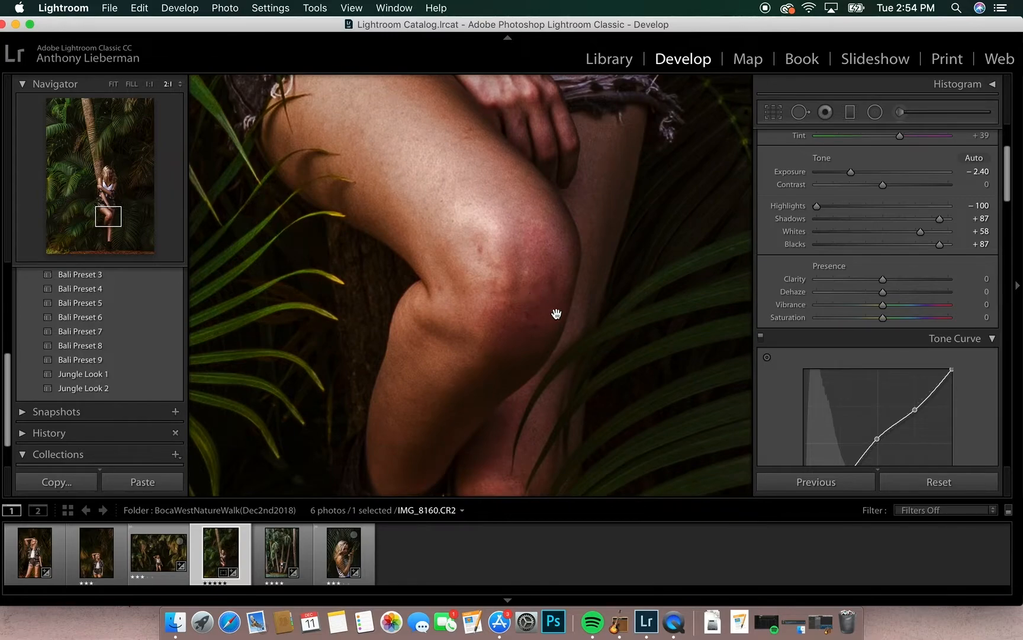
{"action": "scroll", "coordinate": [874, 388], "scroll_direction": "down", "scroll_amount": 10}
{"action": "left_click", "coordinate": [818, 286]}
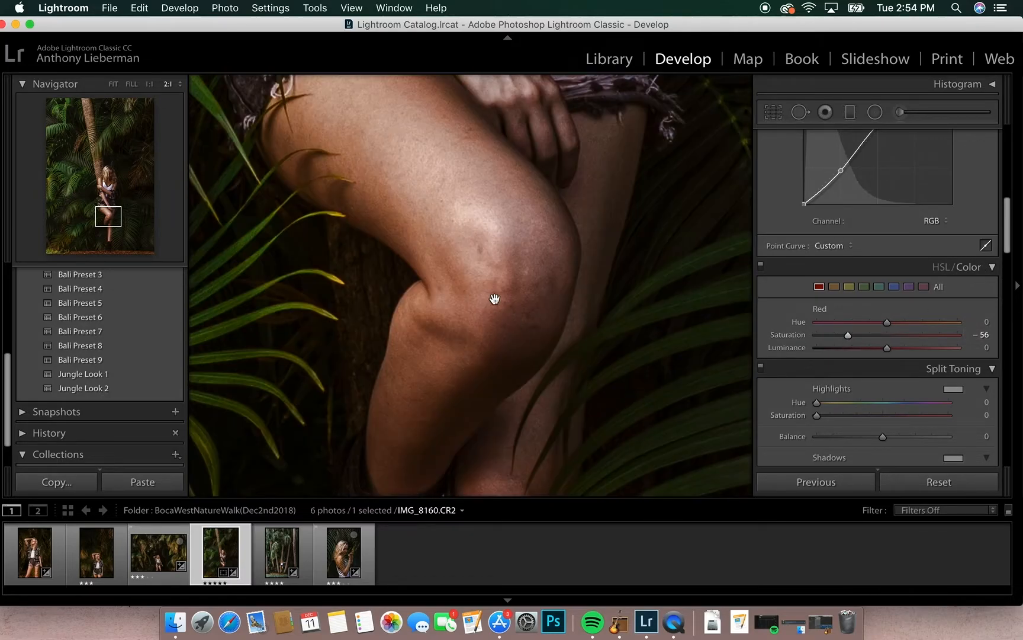
{"action": "left_click", "coordinate": [495, 300]}
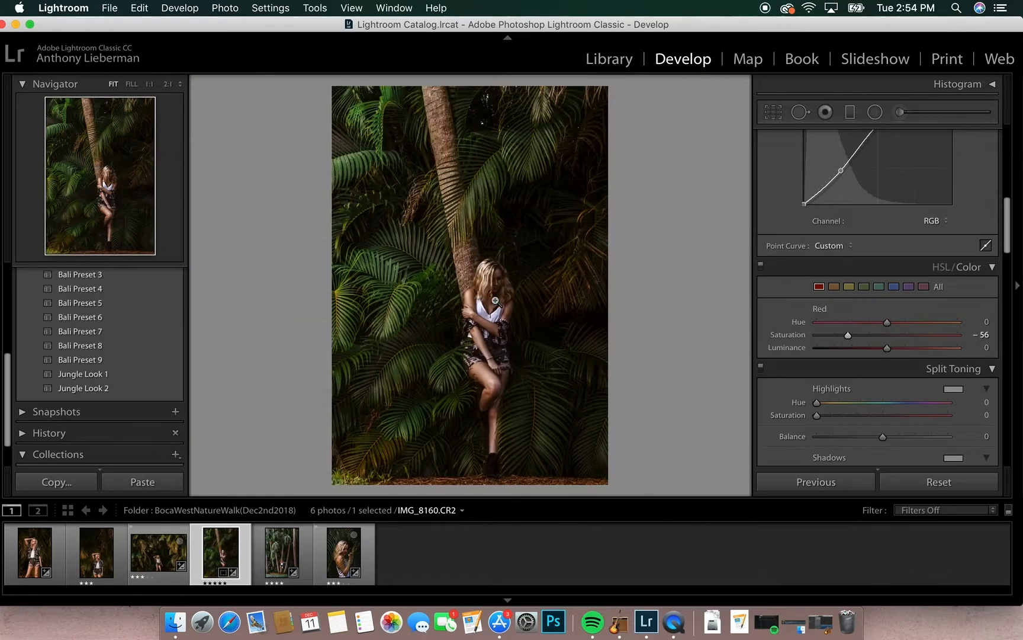
Lift the RGB tone curve's black point slightly and set the green Luminance to +23
{"action": "scroll", "coordinate": [882, 363], "scroll_direction": "up", "scroll_amount": 3}
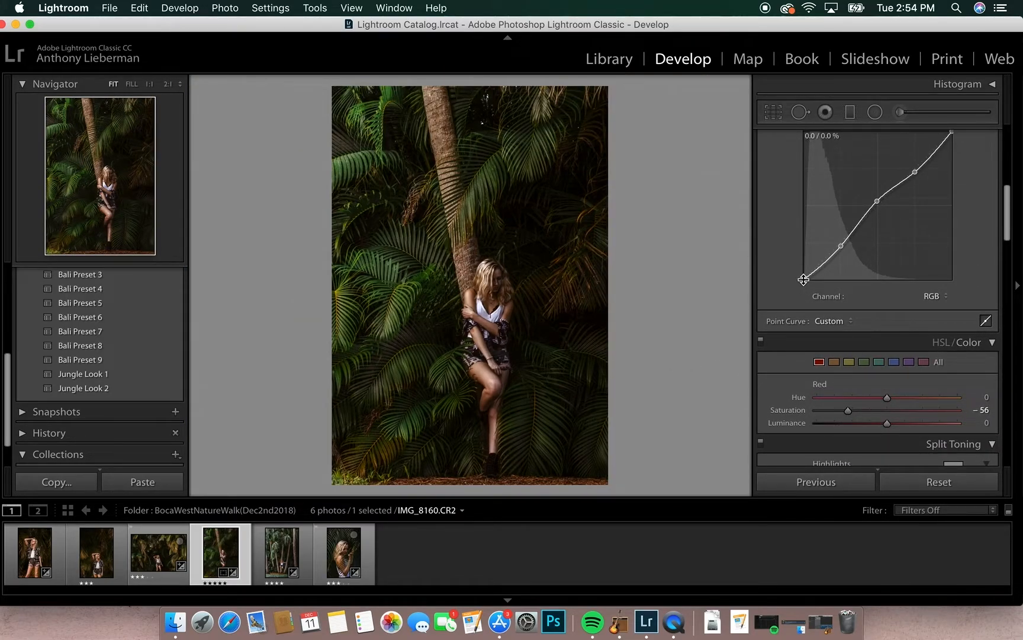
{"action": "scroll", "coordinate": [803, 279], "scroll_direction": "up", "scroll_amount": 3}
{"action": "left_click_drag", "start_coordinate": [803, 355], "coordinate": [804, 355]}
{"action": "scroll", "coordinate": [803, 354], "scroll_direction": "down", "scroll_amount": 4}
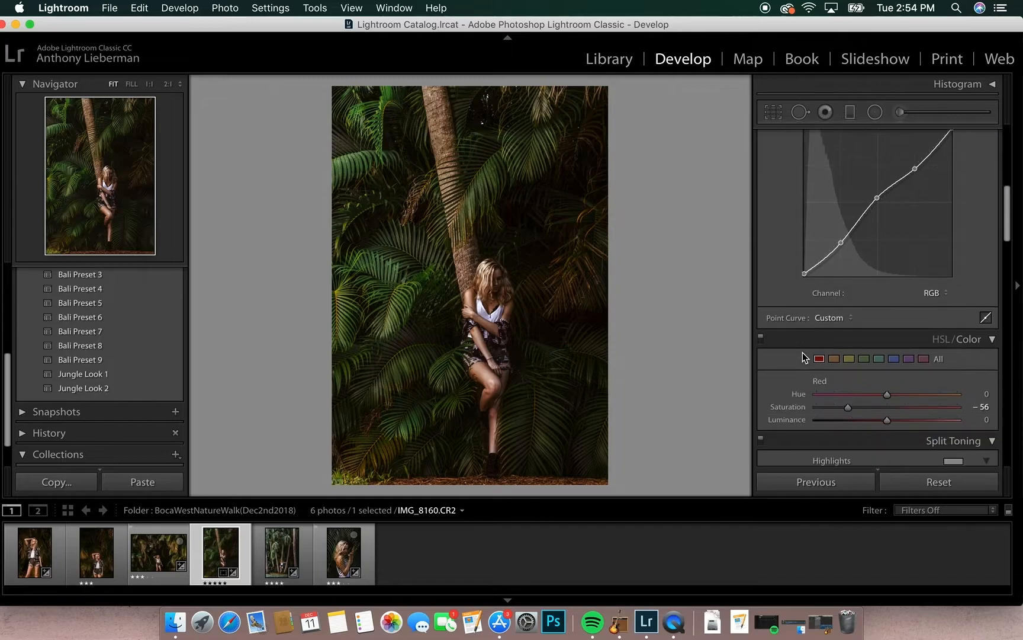
{"action": "left_click", "coordinate": [865, 333]}
{"action": "left_click_drag", "start_coordinate": [901, 396], "coordinate": [903, 397]}
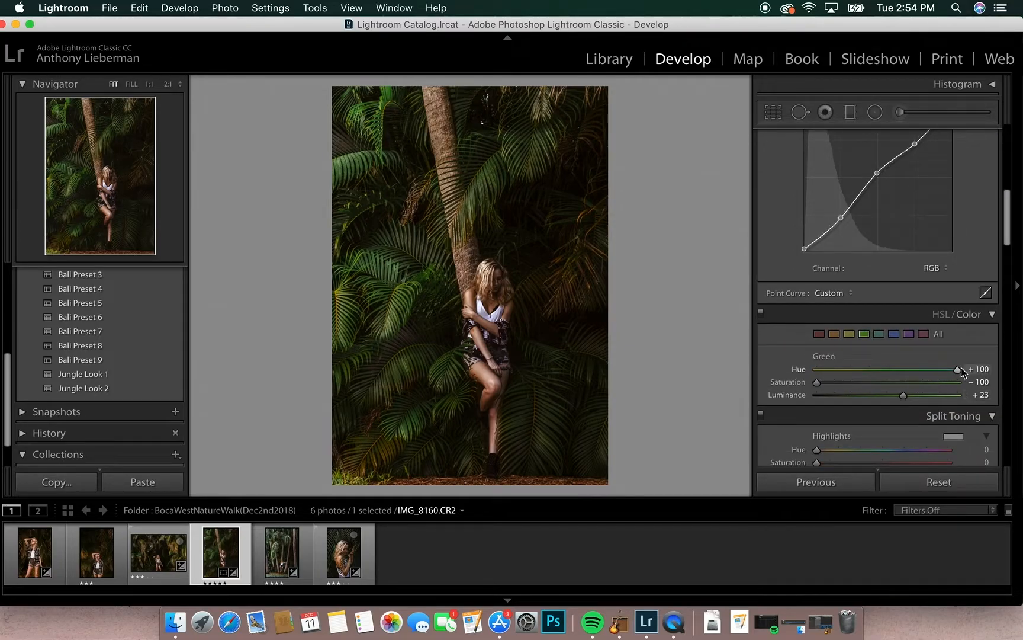
Set the photo's Contrast to −7 and Exposure to −2.45
{"action": "scroll", "coordinate": [804, 387], "scroll_direction": "up", "scroll_amount": 5}
{"action": "scroll", "coordinate": [804, 384], "scroll_direction": "up", "scroll_amount": 2}
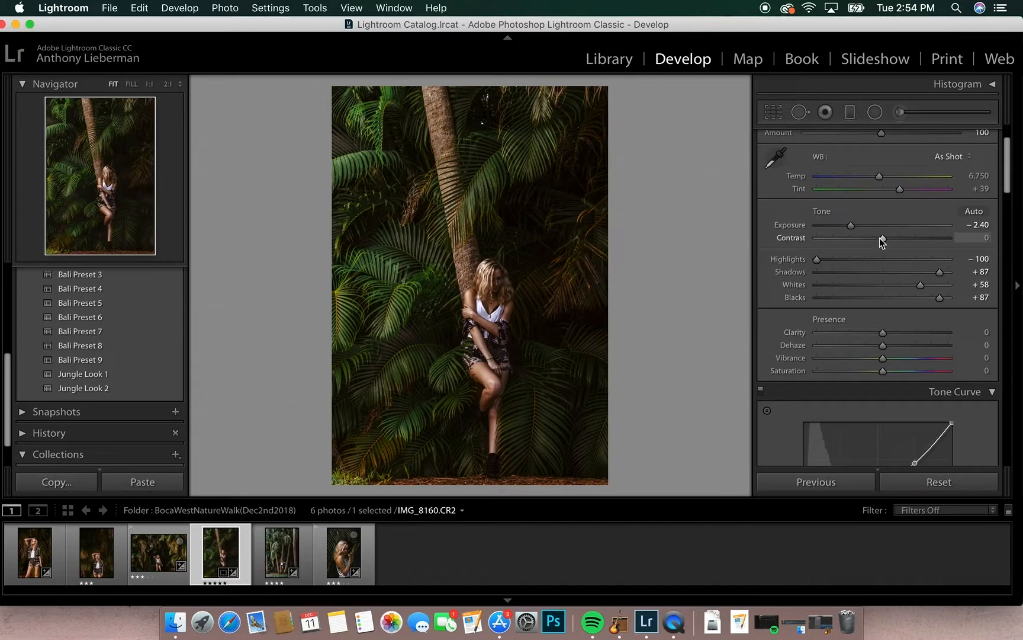
{"action": "left_click_drag", "start_coordinate": [874, 237], "coordinate": [849, 231]}
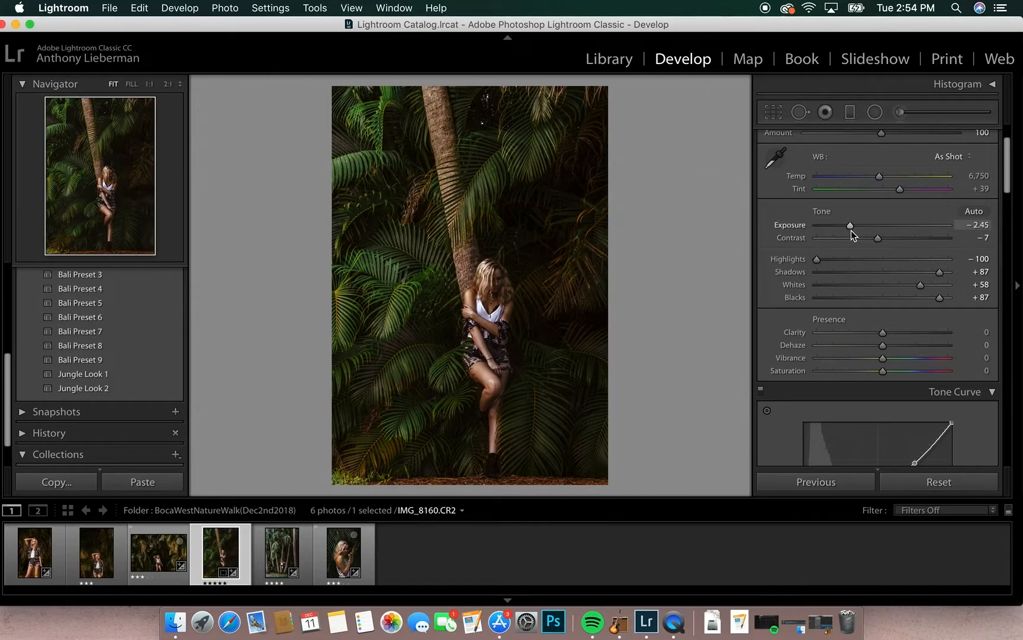
{"action": "scroll", "coordinate": [811, 370], "scroll_direction": "up", "scroll_amount": 1}
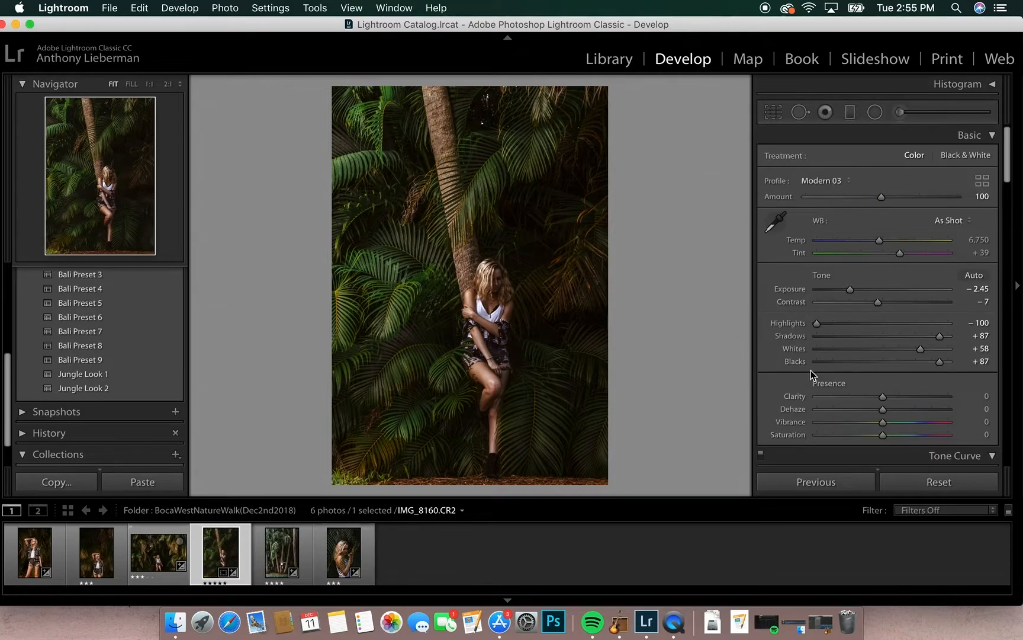
Review the sharpening, lens correction and effects settings and compare the edited photo with the original
{"action": "scroll", "coordinate": [811, 370], "scroll_direction": "down", "scroll_amount": 5}
{"action": "scroll", "coordinate": [811, 370], "scroll_direction": "down", "scroll_amount": 10}
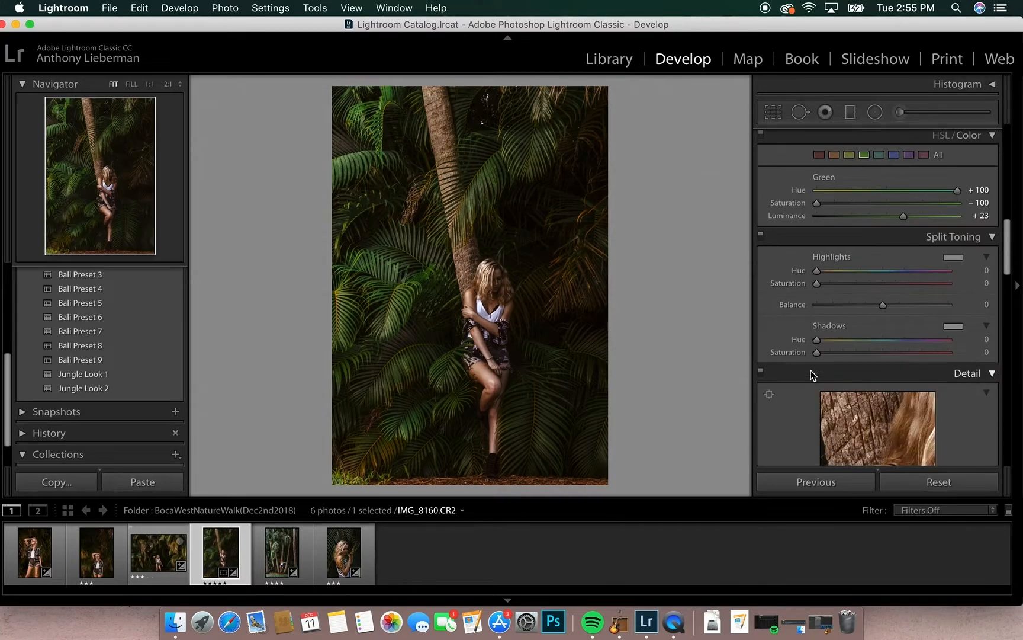
{"action": "scroll", "coordinate": [810, 374], "scroll_direction": "down", "scroll_amount": 2}
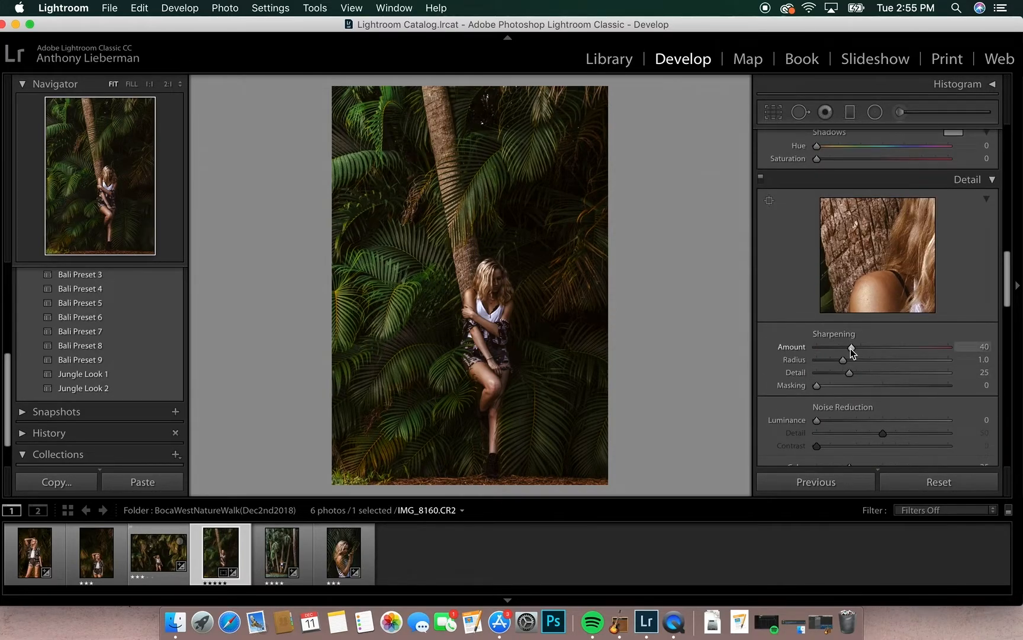
{"action": "left_click_drag", "start_coordinate": [850, 349], "coordinate": [851, 349]}
{"action": "scroll", "coordinate": [852, 349], "scroll_direction": "down", "scroll_amount": 12}
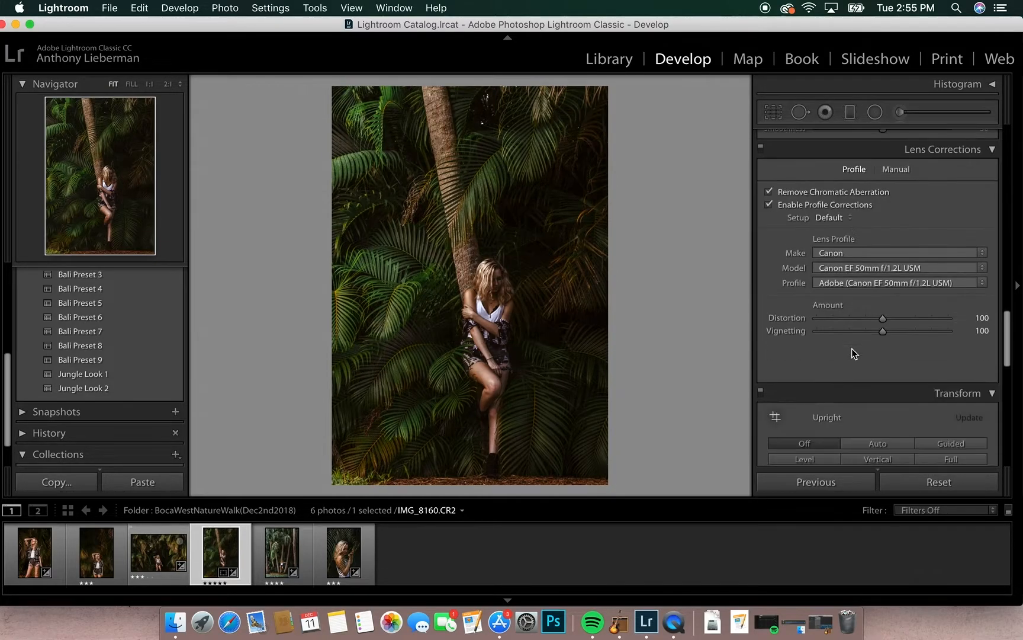
{"action": "scroll", "coordinate": [852, 349], "scroll_direction": "down", "scroll_amount": 10}
{"action": "key", "text": "backslash"}
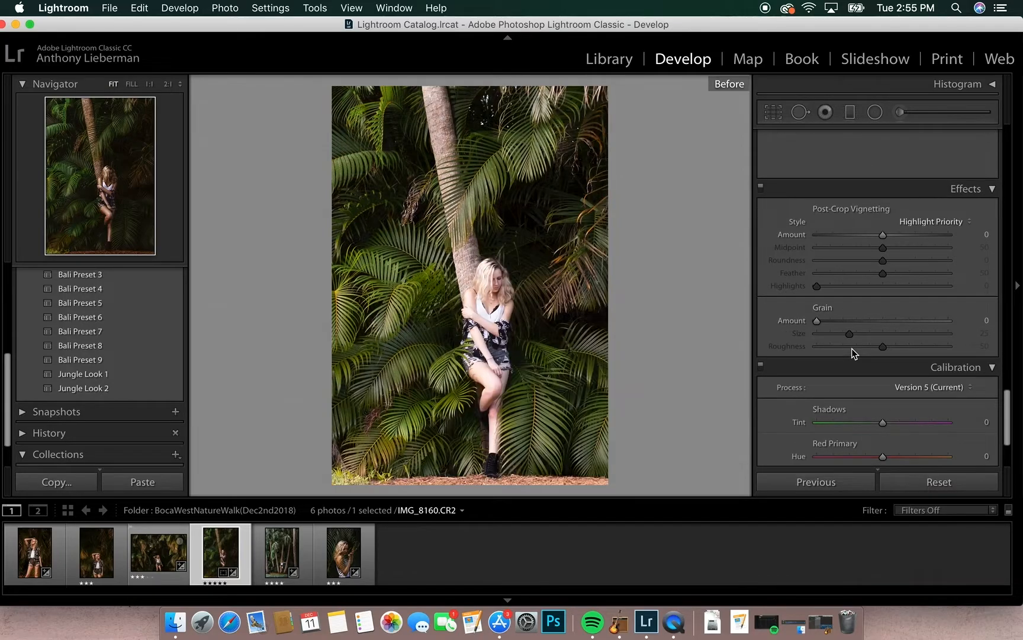
{"action": "key", "text": "backslash"}
{"action": "key", "text": "backslash"}
{"action": "key", "text": "backslash"}
Lower the midpoint of the RGB tone curve to about 49.8 / 48.6 %
{"action": "scroll", "coordinate": [852, 349], "scroll_direction": "up", "scroll_amount": 20}
{"action": "scroll", "coordinate": [847, 332], "scroll_direction": "down", "scroll_amount": 5}
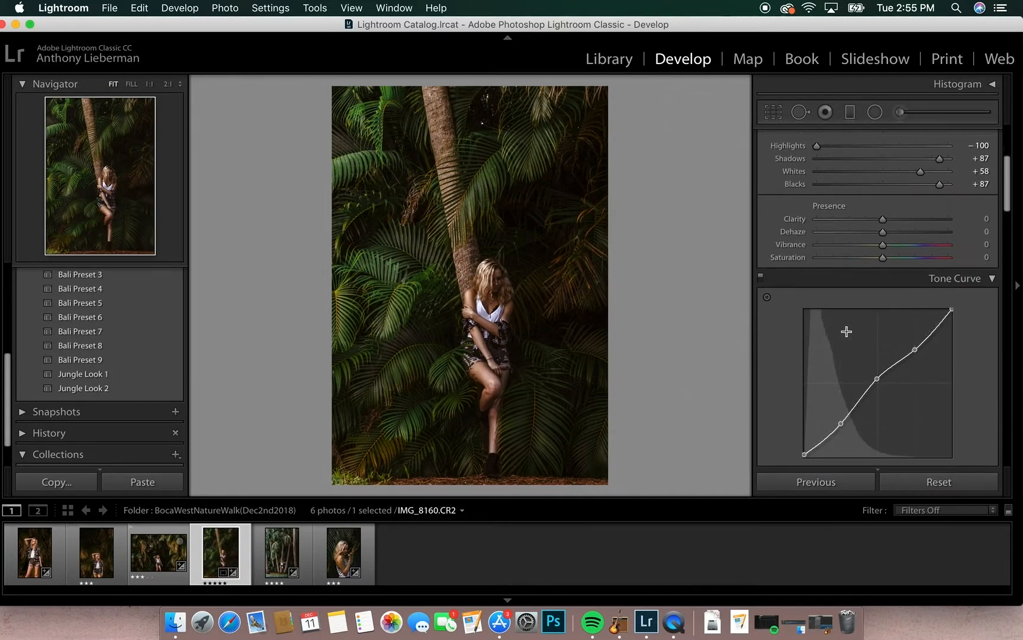
{"action": "left_click_drag", "start_coordinate": [878, 326], "coordinate": [878, 335]}
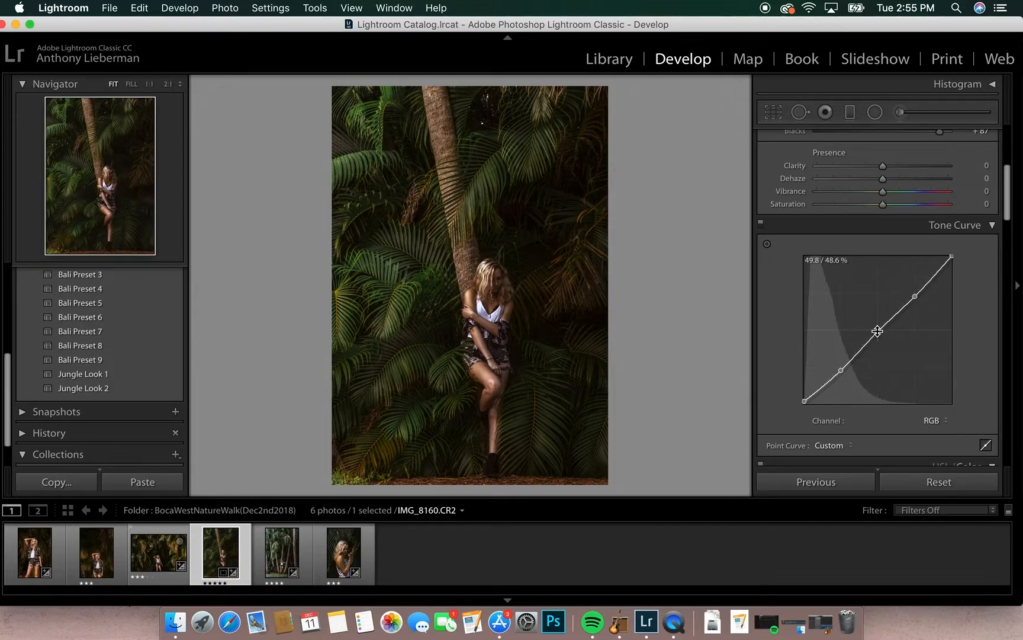
Raise the existing graduated filter's Exposure to 1.46, close the filter and compare the photo with the original
{"action": "scroll", "coordinate": [872, 293], "scroll_direction": "up", "scroll_amount": 5}
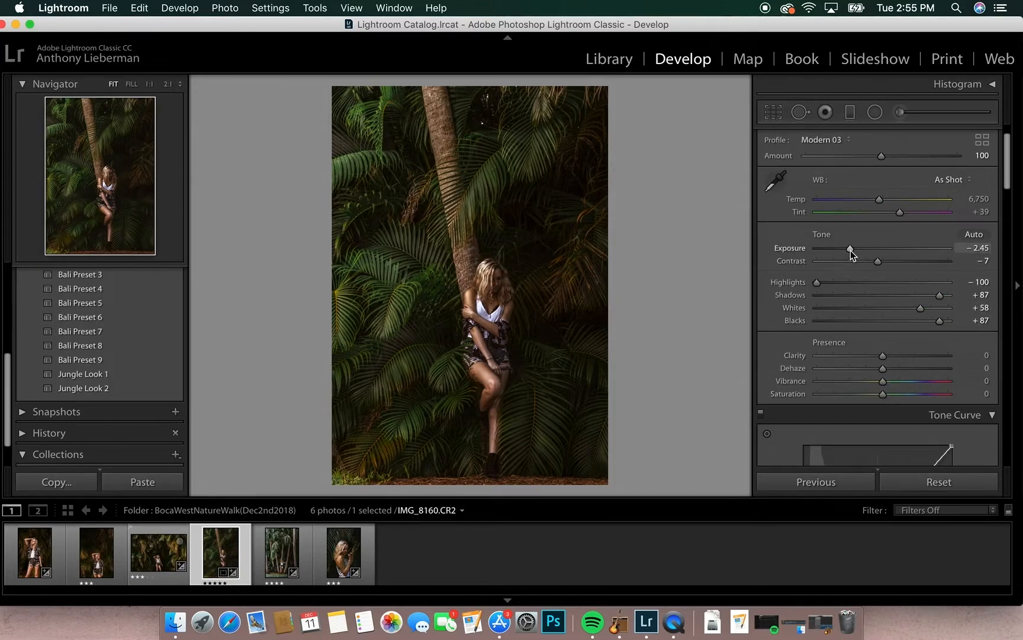
{"action": "left_click", "coordinate": [850, 112]}
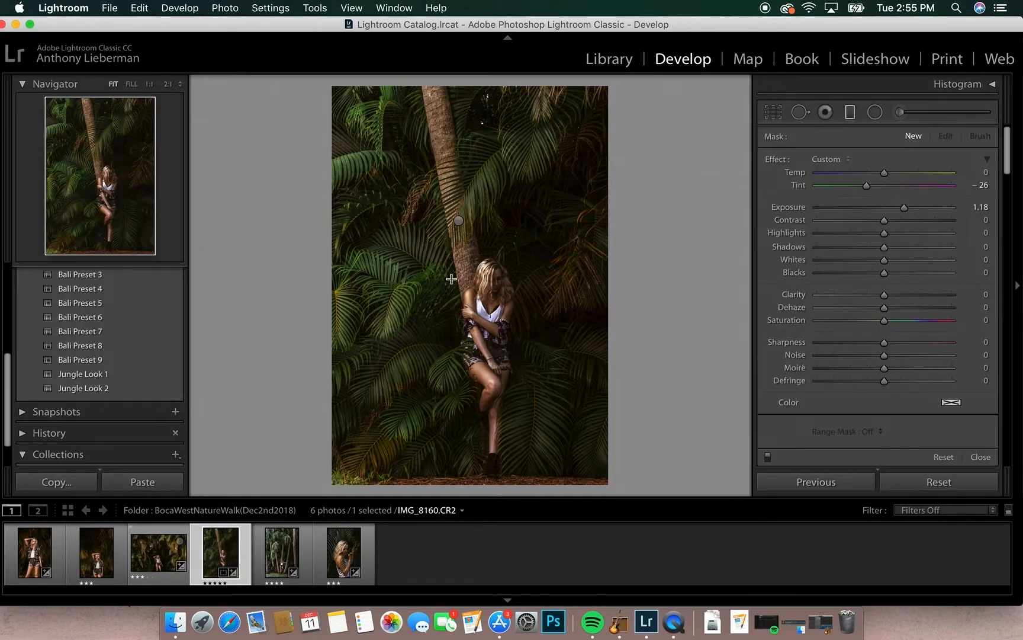
{"action": "left_click", "coordinate": [458, 220]}
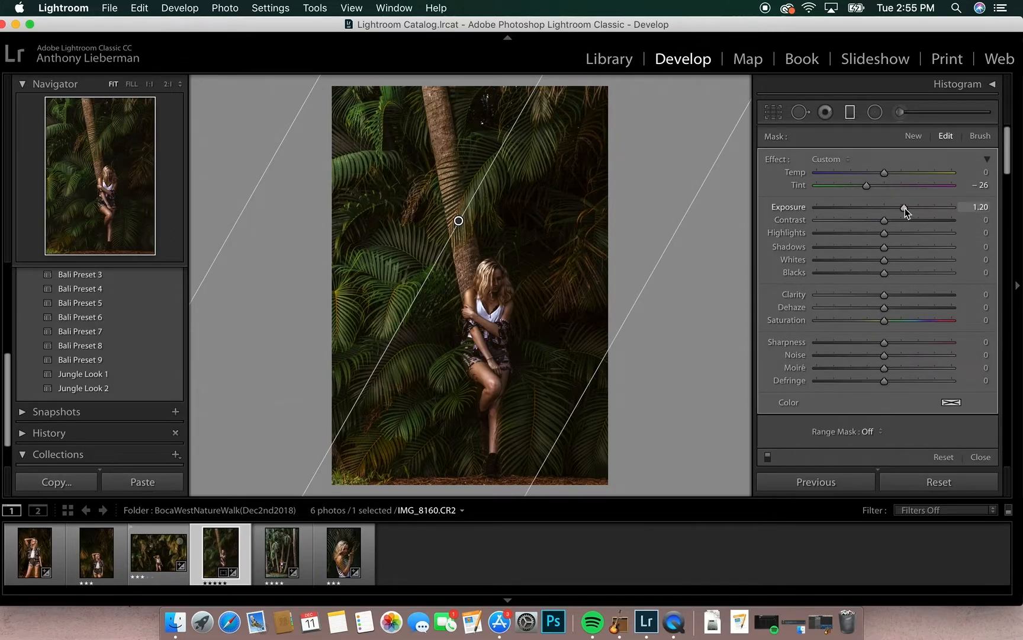
{"action": "left_click_drag", "start_coordinate": [904, 206], "coordinate": [909, 207]}
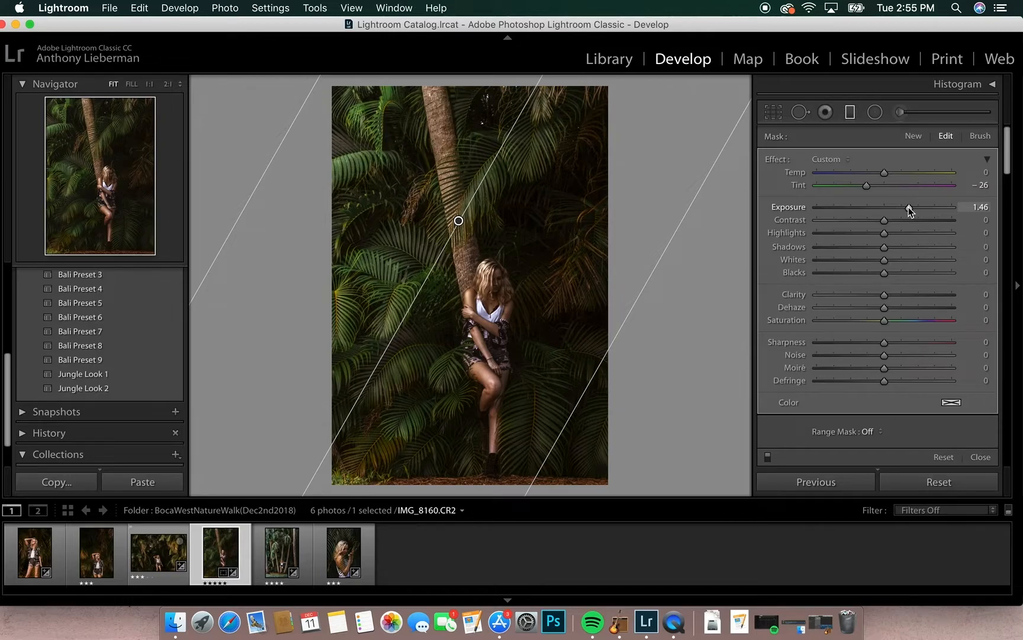
{"action": "key", "text": "m"}
{"action": "key", "text": "backslash"}
{"action": "key", "text": "backslash"}
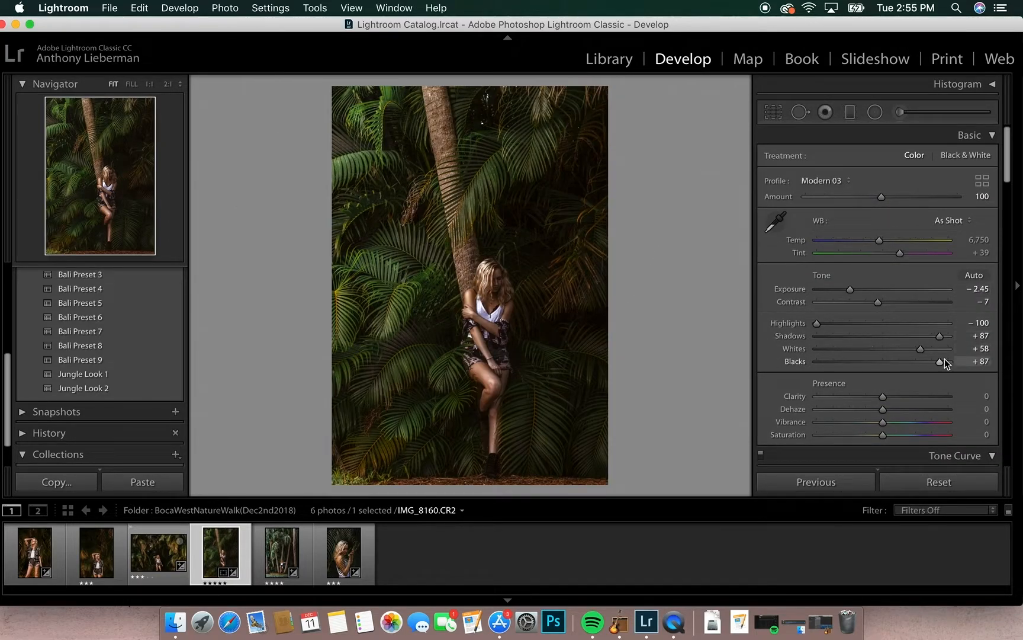
Set Blacks to +92, lower the tone curve's shadow point slightly, and compare the photo with the original
{"action": "left_click_drag", "start_coordinate": [941, 365], "coordinate": [945, 362]}
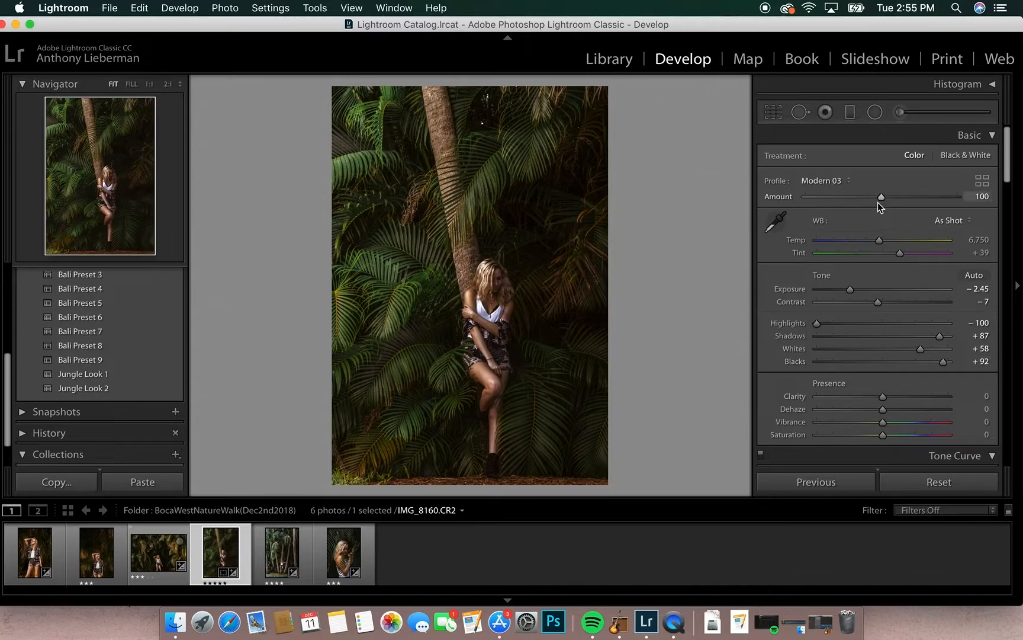
{"action": "scroll", "coordinate": [851, 342], "scroll_direction": "down", "scroll_amount": 10}
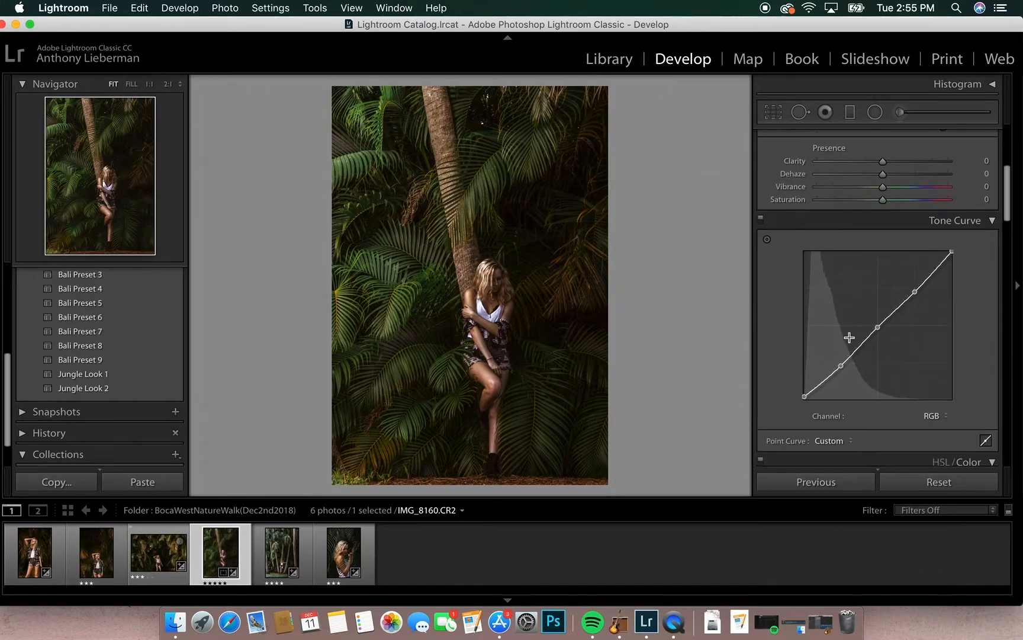
{"action": "left_click_drag", "start_coordinate": [845, 366], "coordinate": [843, 368]}
{"action": "key", "text": "backslash"}
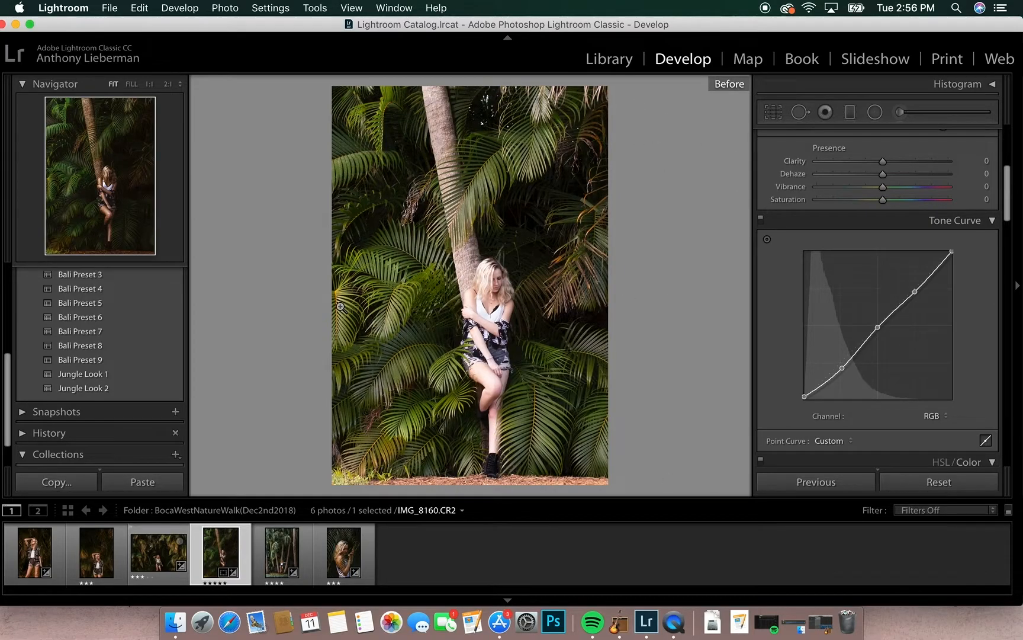
{"action": "key", "text": "backslash"}
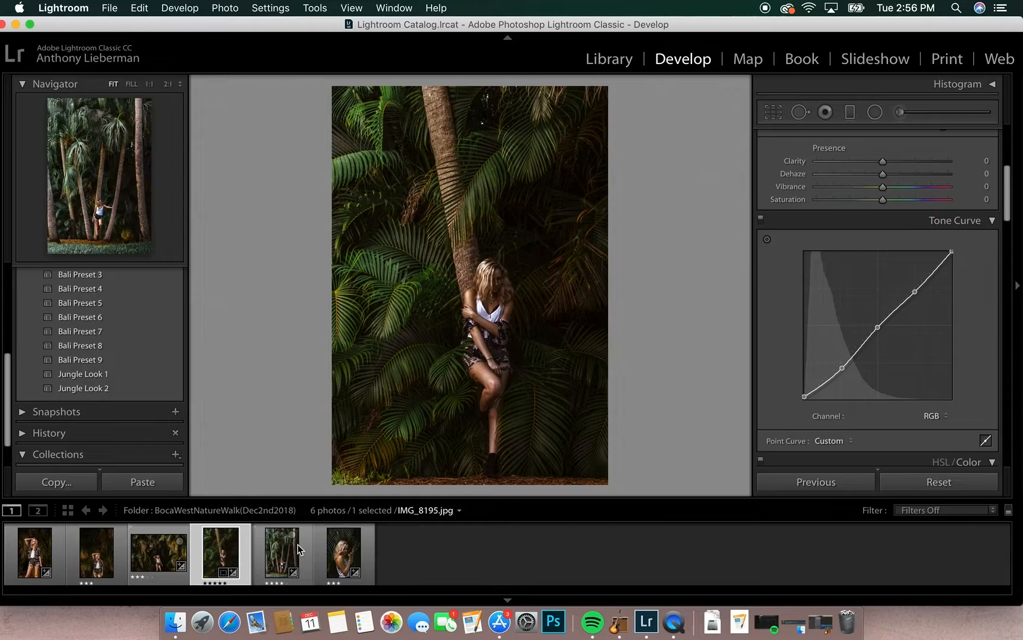
Look through the preceding edited photos of the shoot for comparison and return to IMG_8160.CR2
{"action": "key", "text": "Left"}
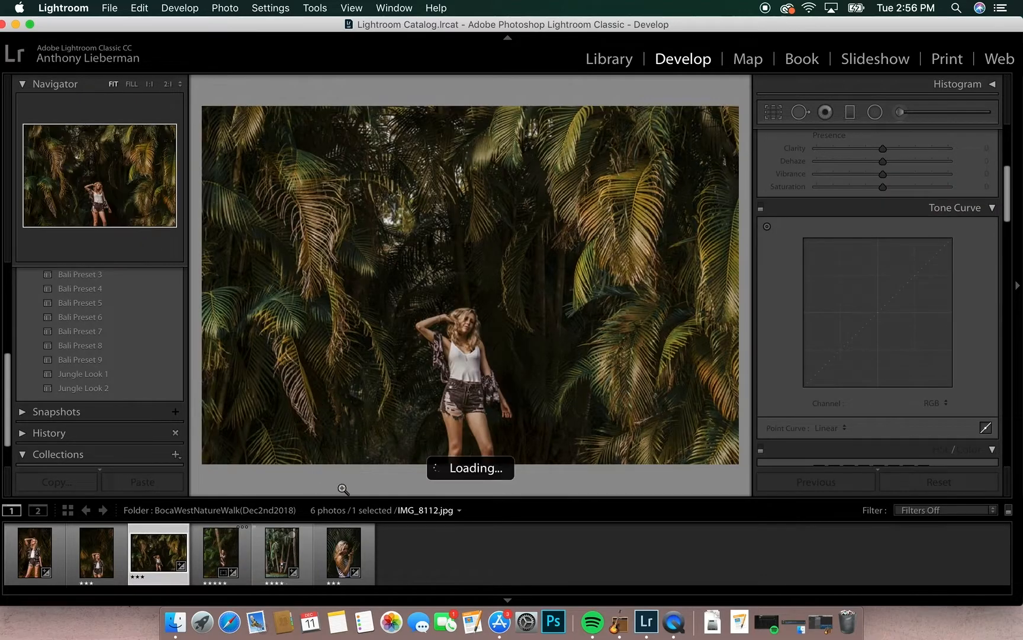
{"action": "key", "text": "Left"}
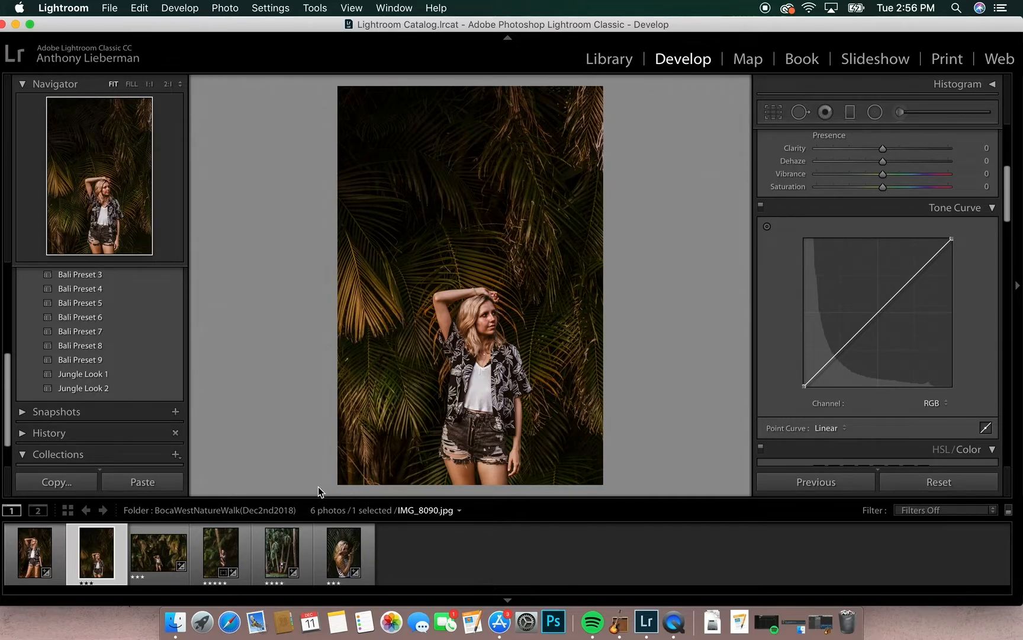
{"action": "key", "text": "Left"}
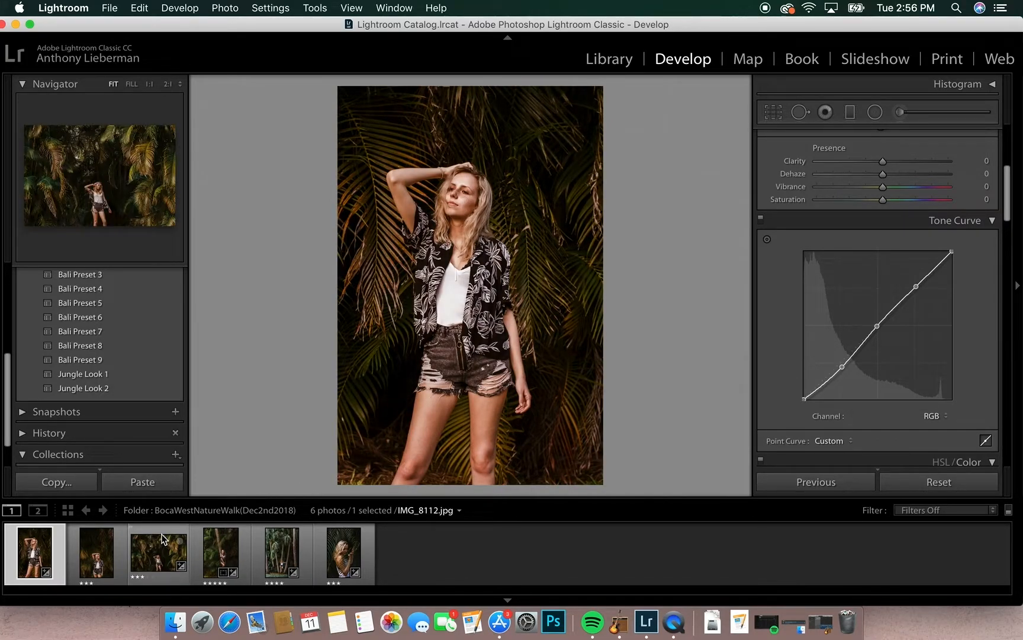
{"action": "left_click", "coordinate": [204, 547]}
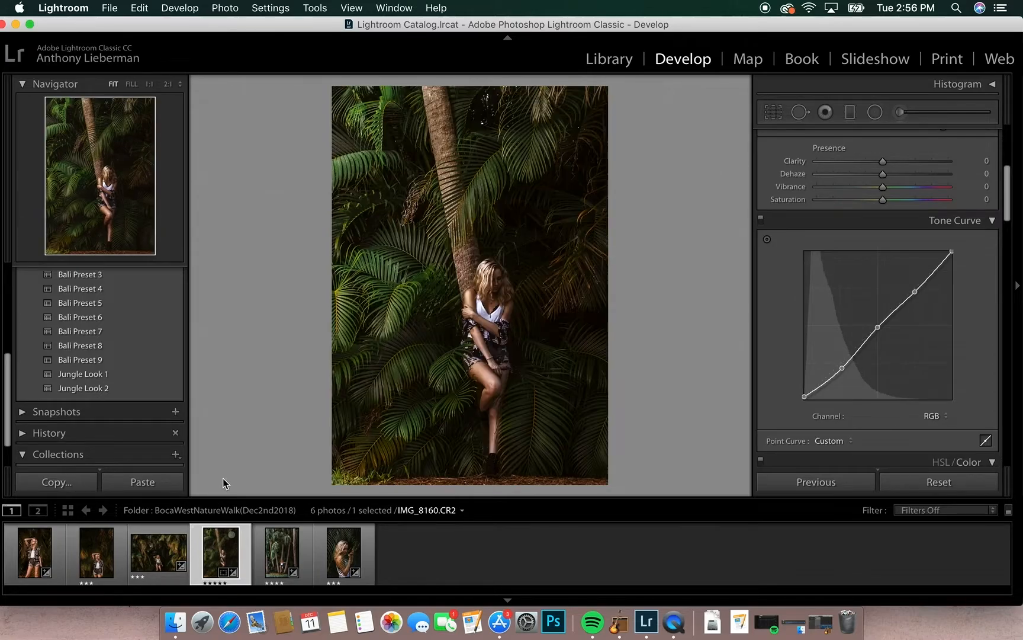